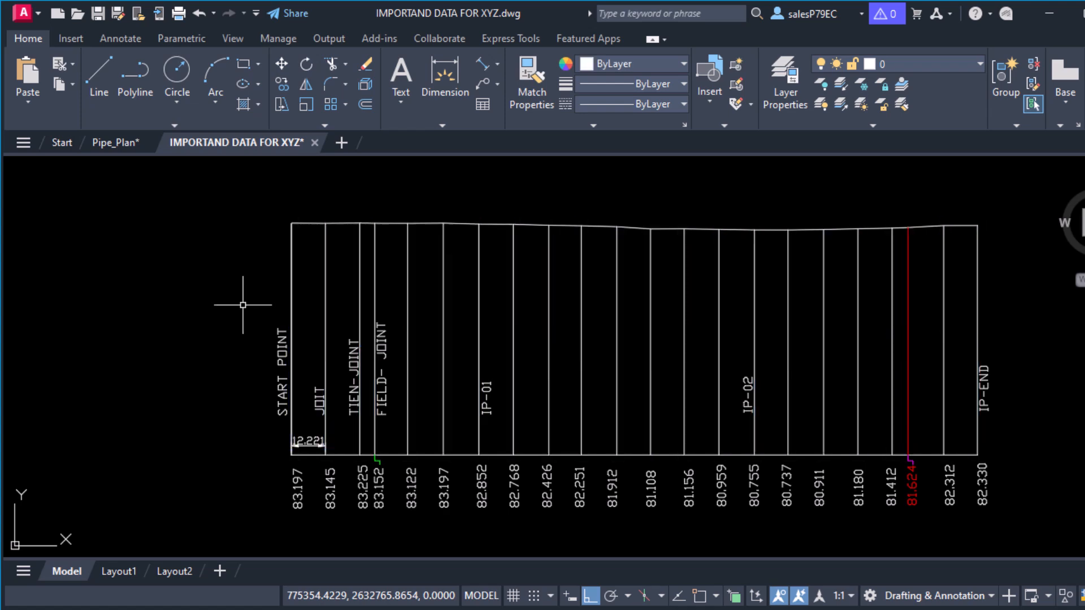
pyautogui.click(1012, 463)
pyautogui.click(240, 557)
pyautogui.press('Escape')
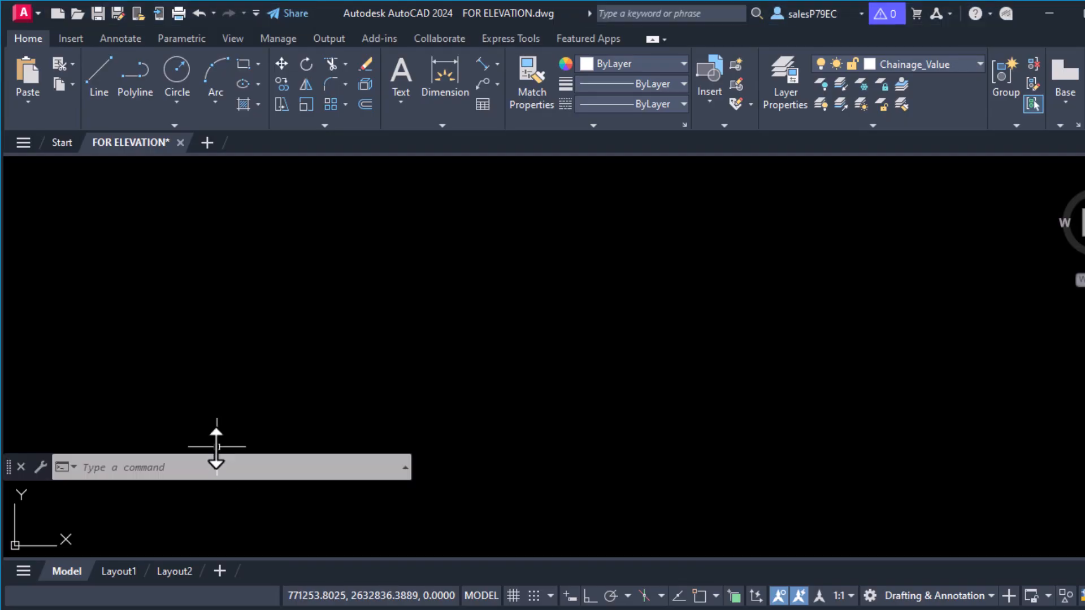
# Load the Pipe_Section.VLX application from the PL_008_PIPE_1 folder into the FOR ELEVATION drawing
pyautogui.click(216, 454)
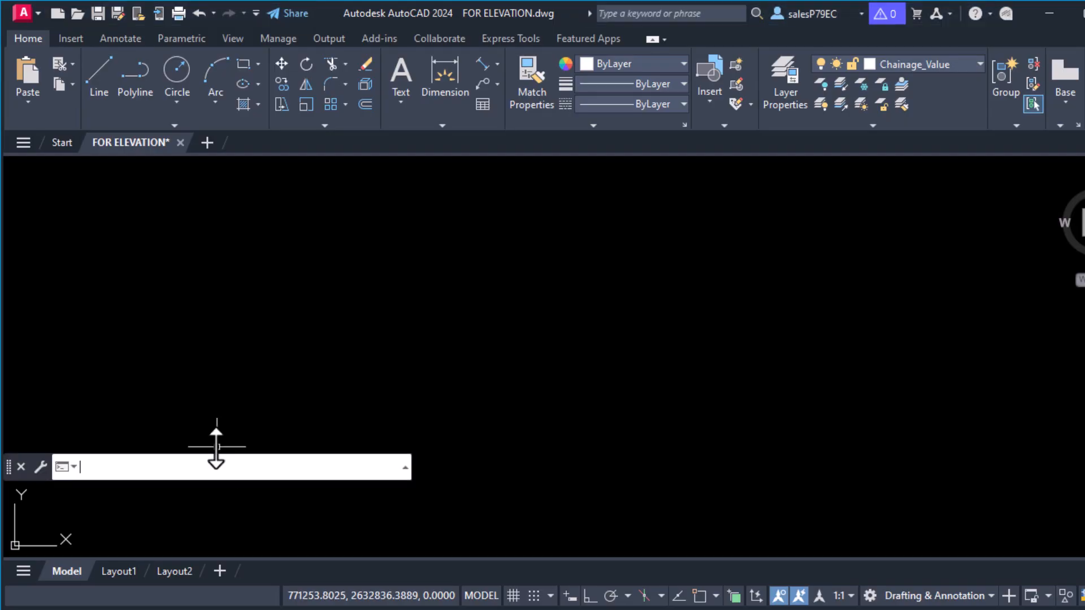
pyautogui.press('Return')
pyautogui.scroll(-3, 198, 171)
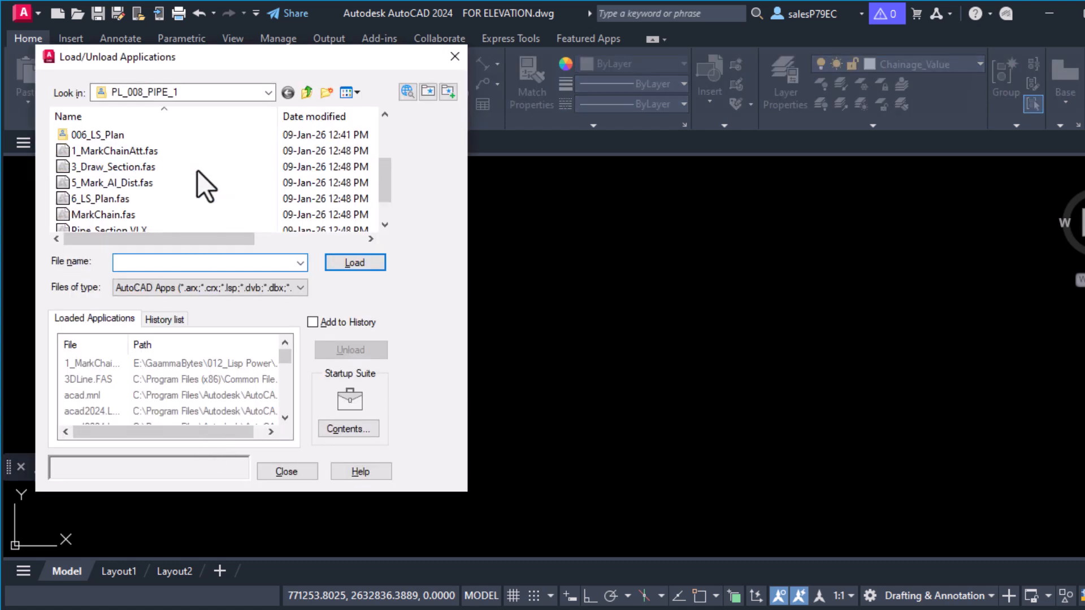
pyautogui.click(169, 198)
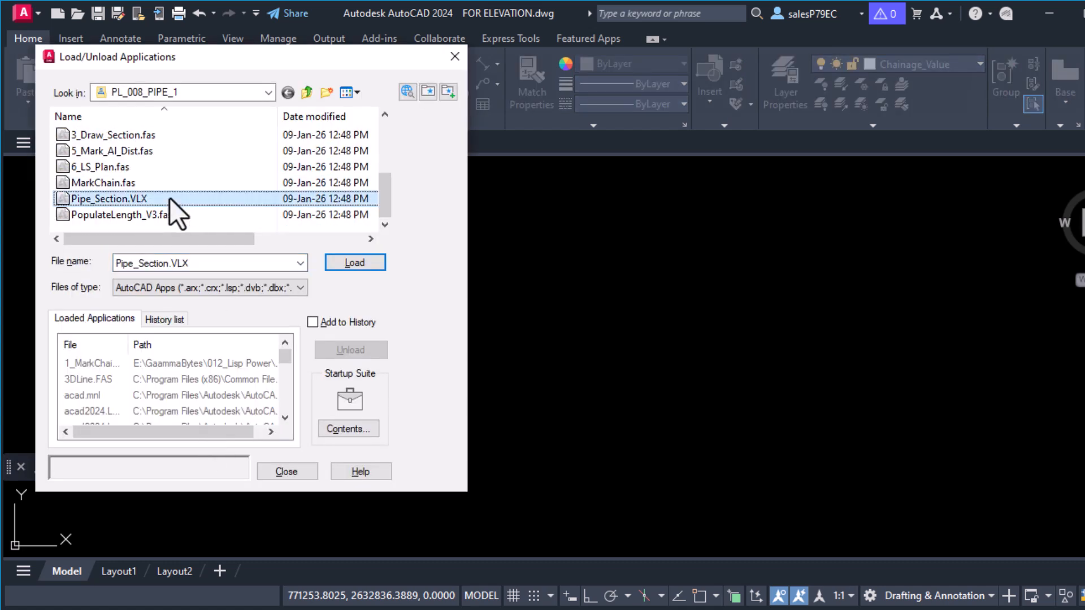
pyautogui.click(336, 263)
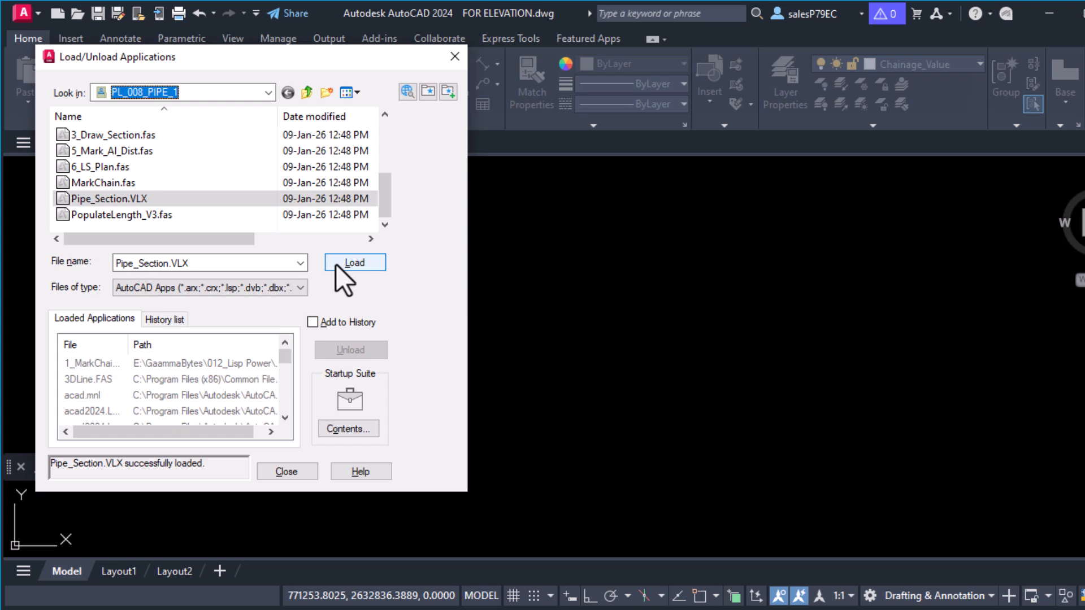
pyautogui.click(283, 471)
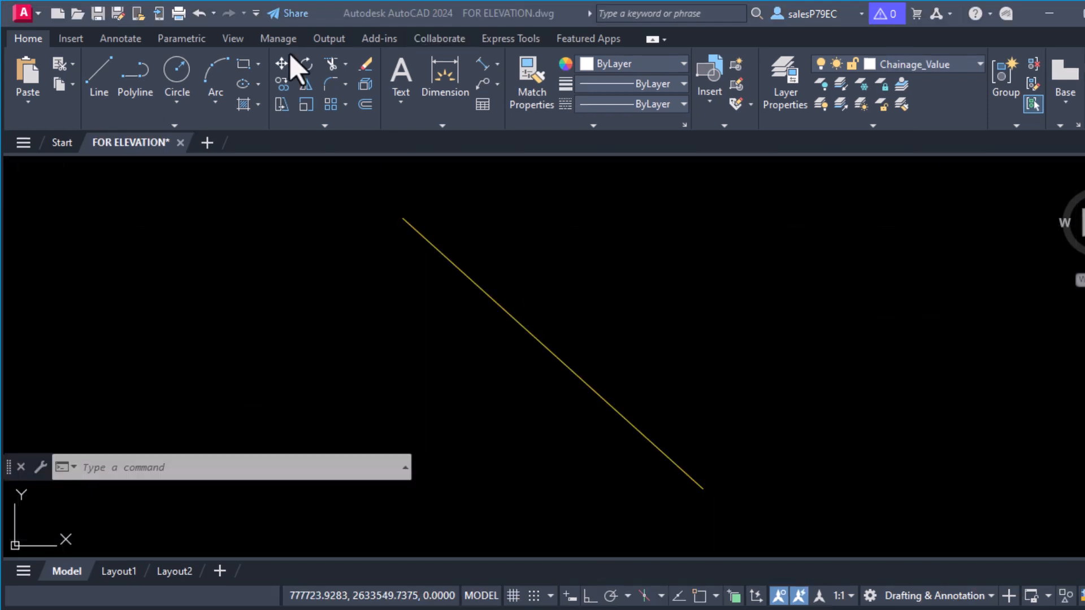
# Run DRAW_CHAINGE with a chainage precision of 3 and a starting section number of 100
pyautogui.click(432, 248)
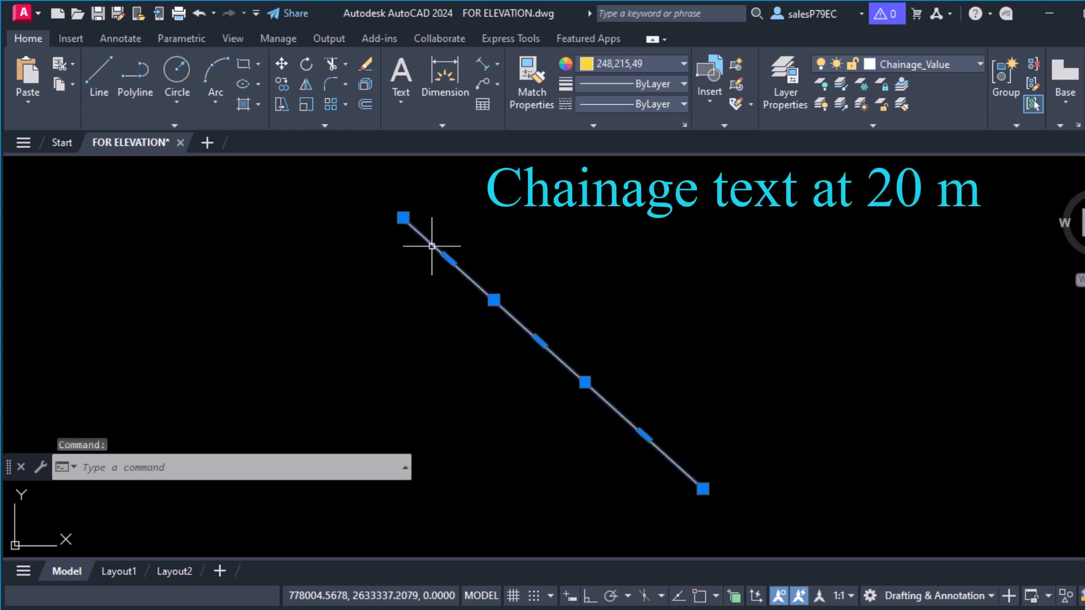
pyautogui.press('Escape')
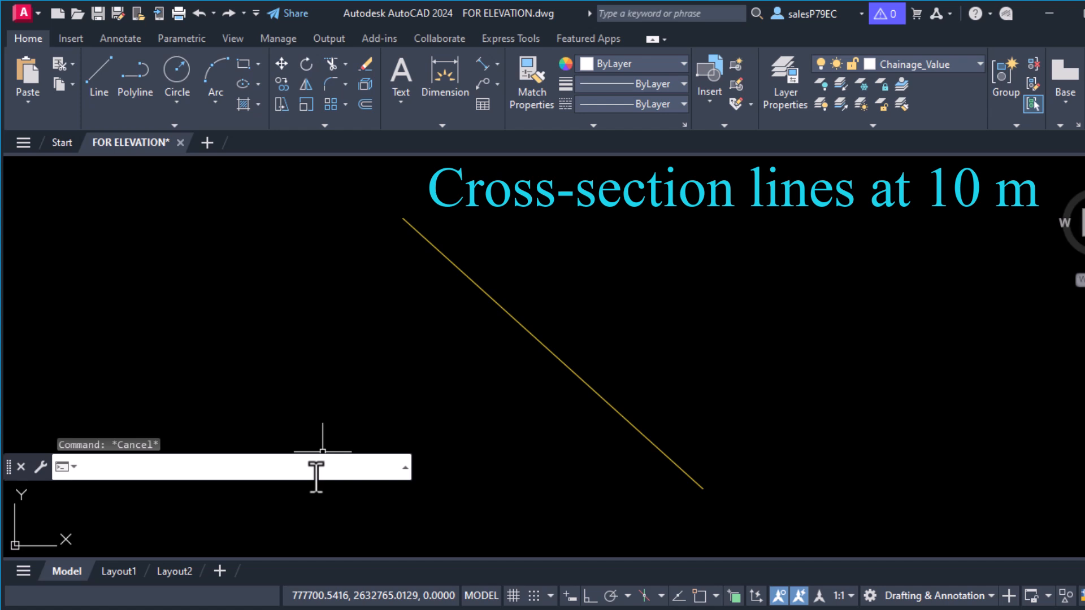
pyautogui.write('DR')
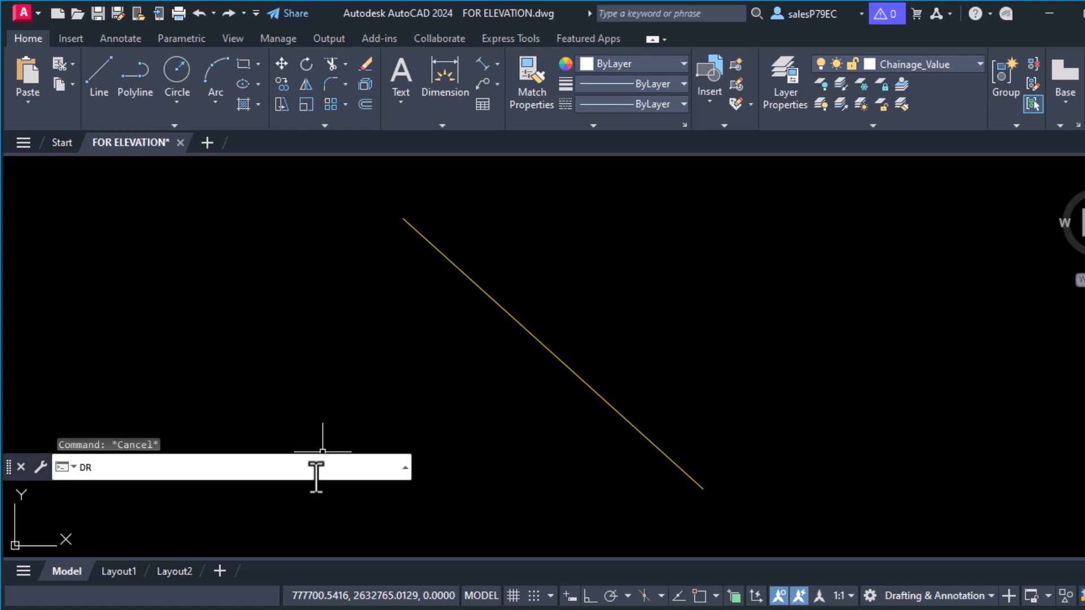
pyautogui.write('AW_CHAINGE')
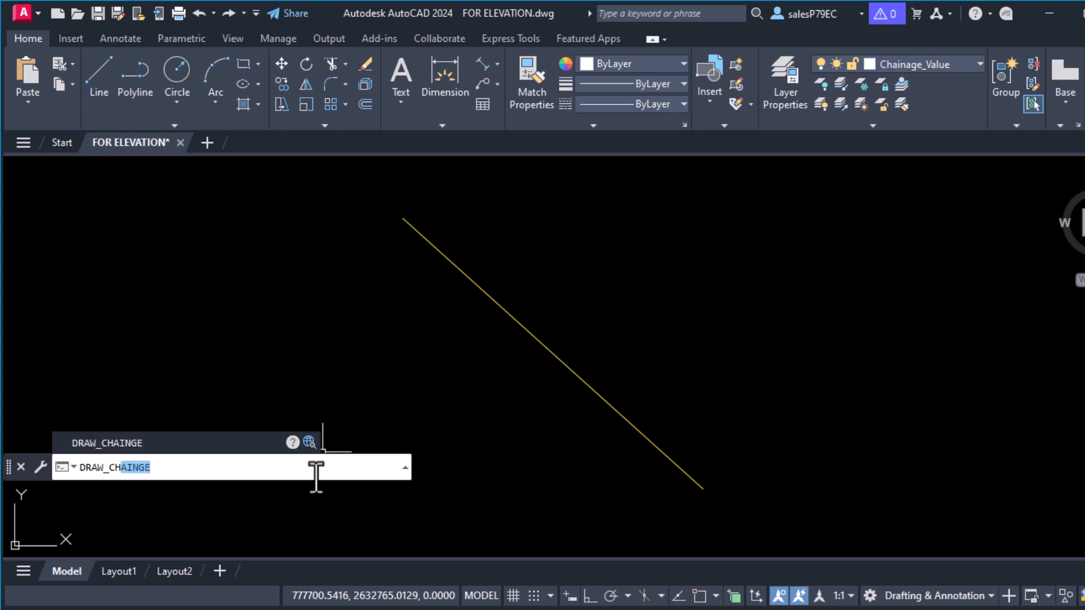
pyautogui.press('Return')
pyautogui.write('3')
pyautogui.press('Return')
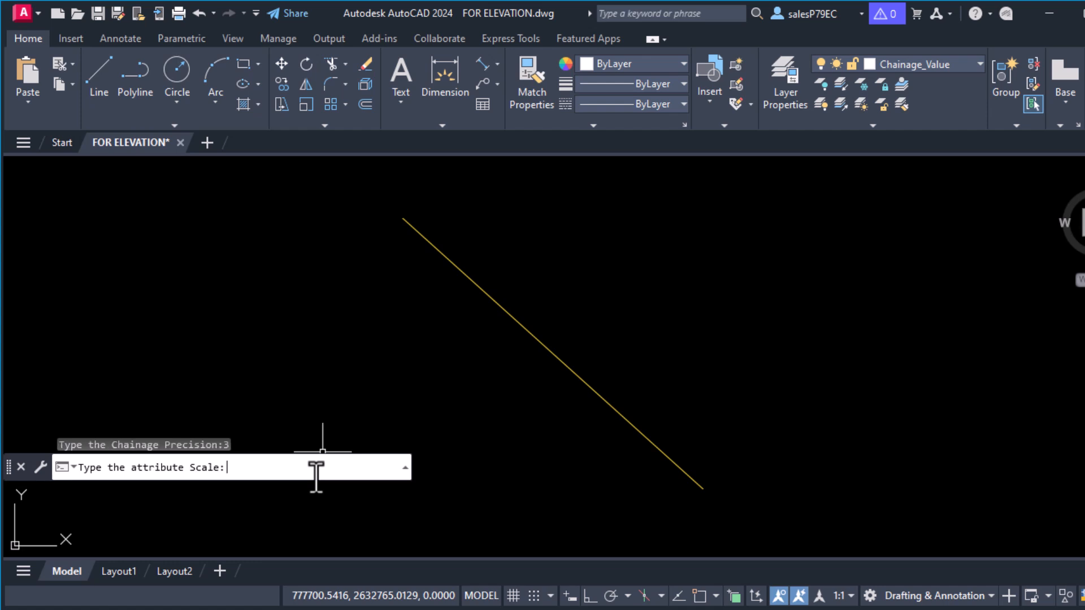
pyautogui.press('Return')
pyautogui.write('100')
pyautogui.press('Return')
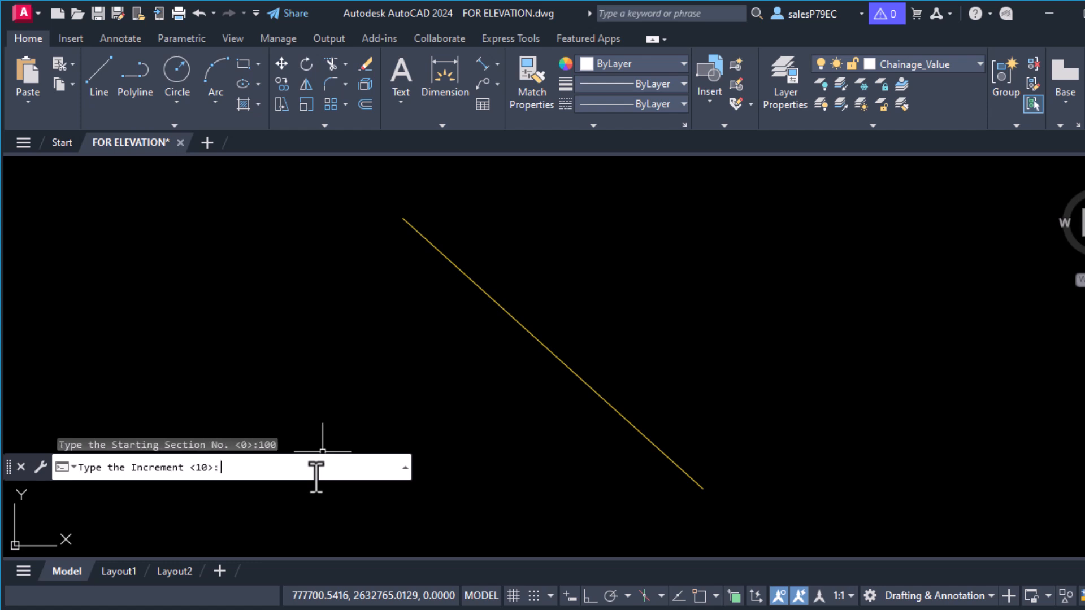
# Mark the alignment line using increment 10, marking distance 20, cross-section line length 30 and the Centre side option
pyautogui.write('10')
pyautogui.press('Return')
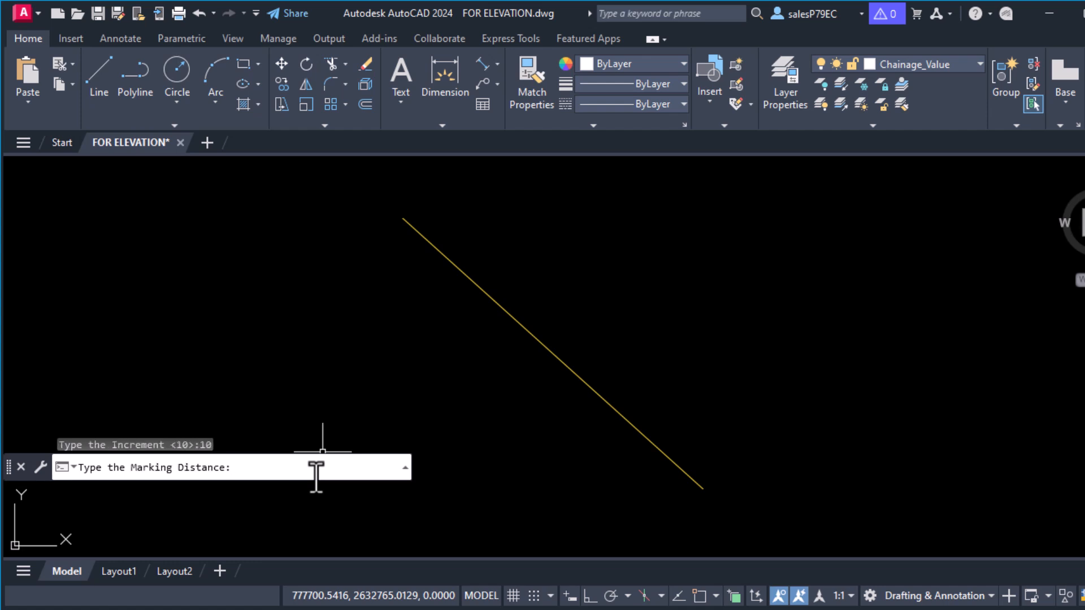
pyautogui.write('20')
pyautogui.press('Return')
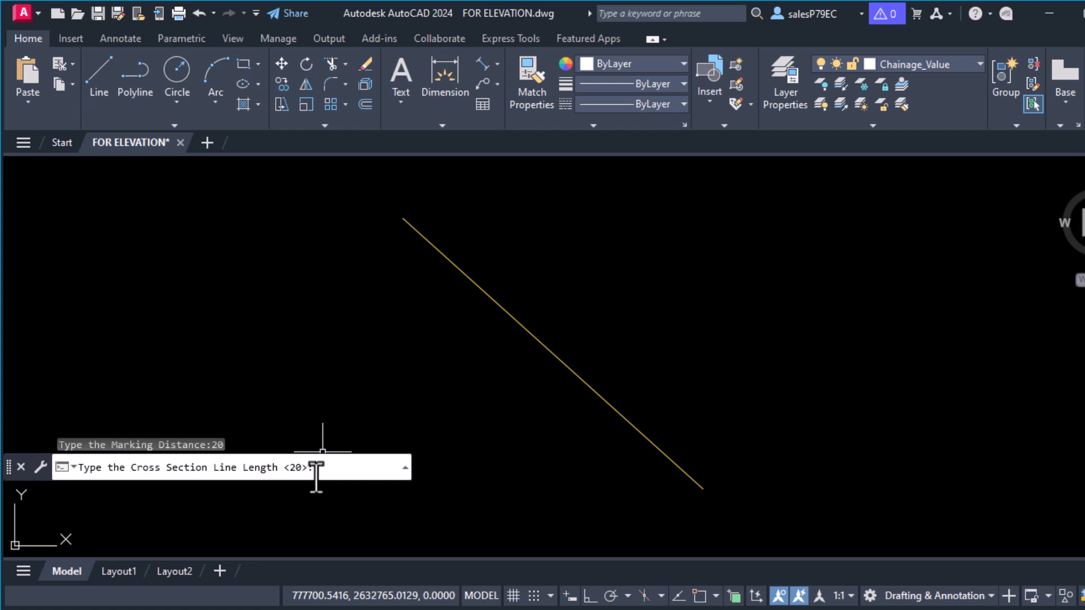
pyautogui.write('30')
pyautogui.press('Return')
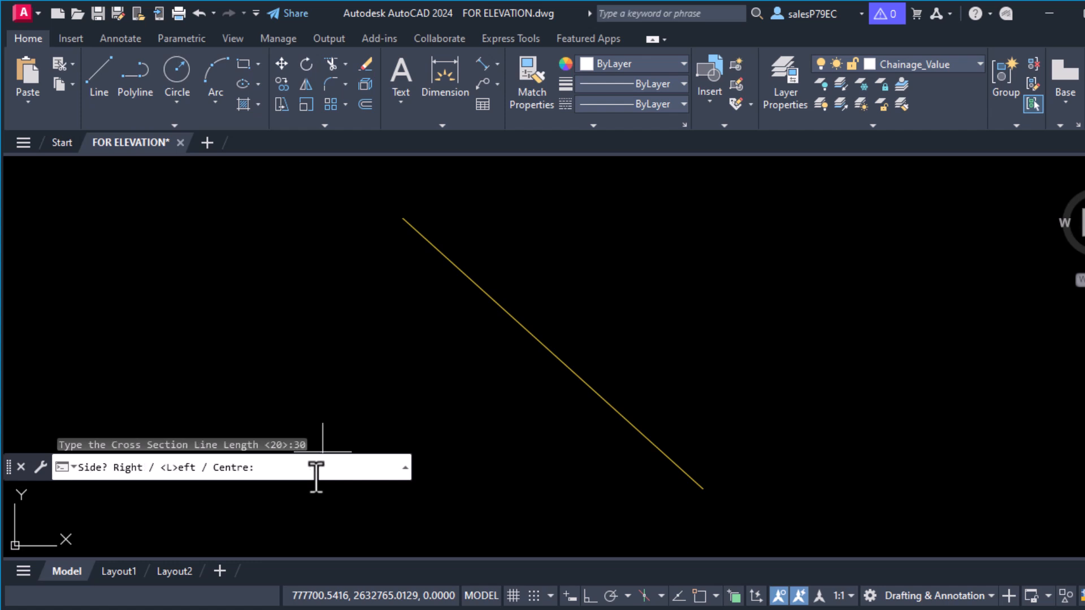
pyautogui.write('C')
pyautogui.press('Return')
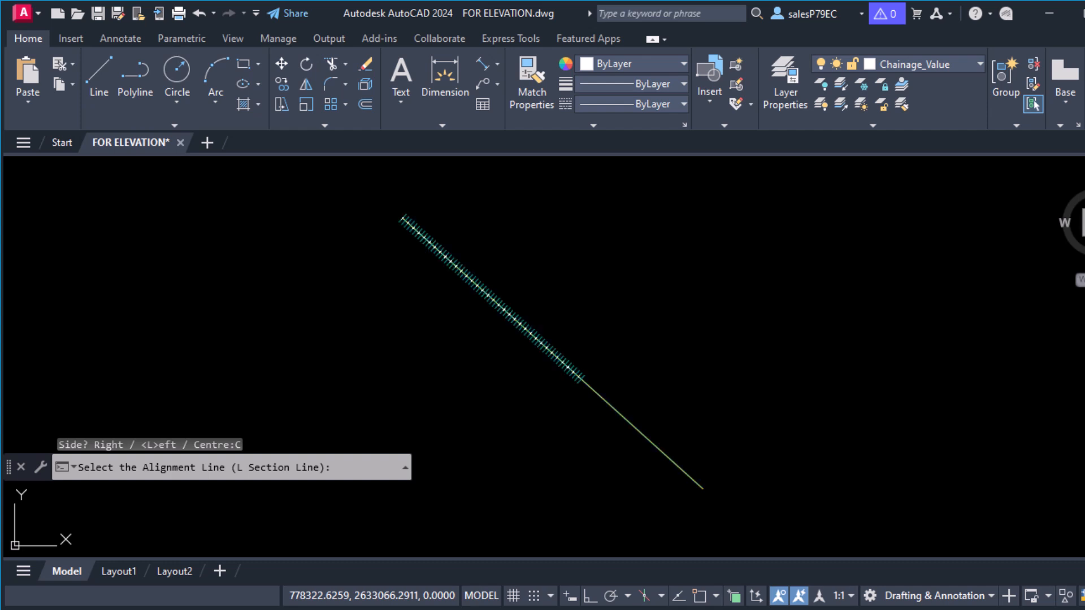
# Save the exported chainage data as Chainage.csv
pyautogui.scroll(6, 407, 232)
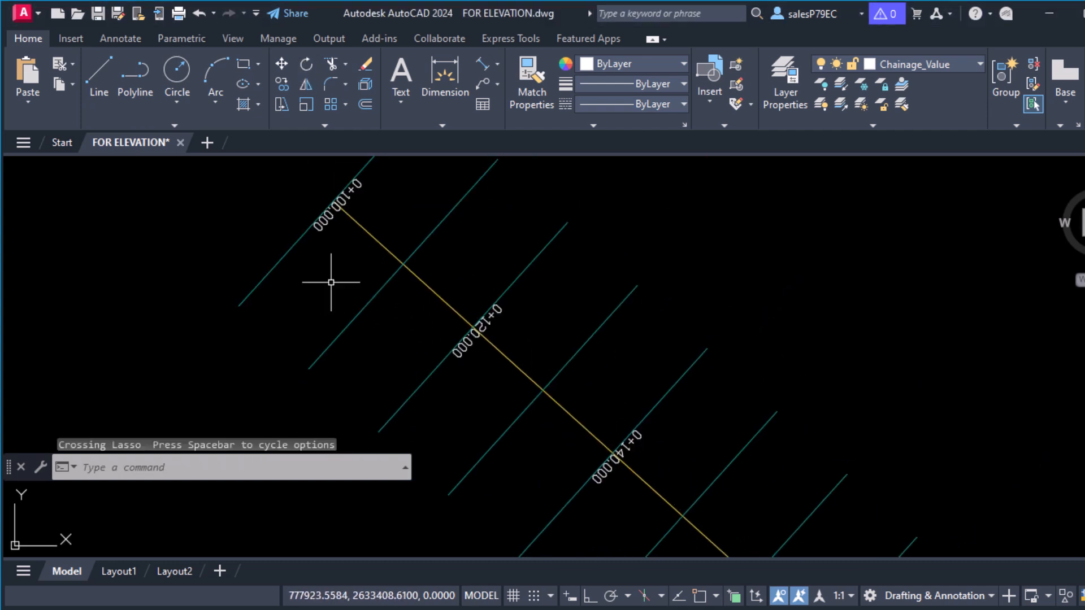
pyautogui.scroll(-6, 468, 432)
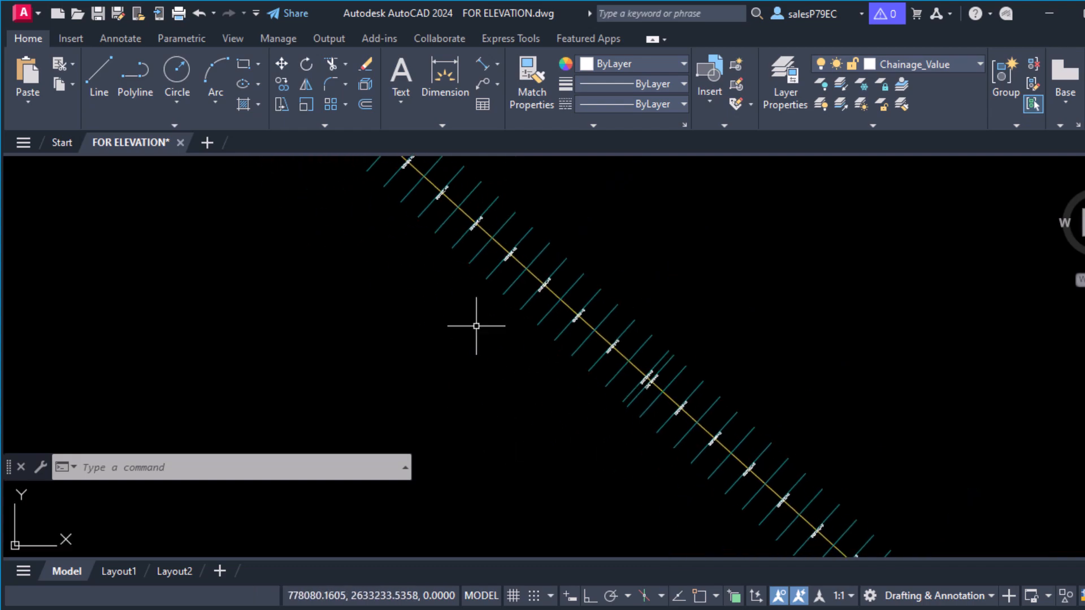
pyautogui.scroll(-3, 601, 477)
pyautogui.scroll(8, 673, 494)
pyautogui.scroll(-1, 591, 513)
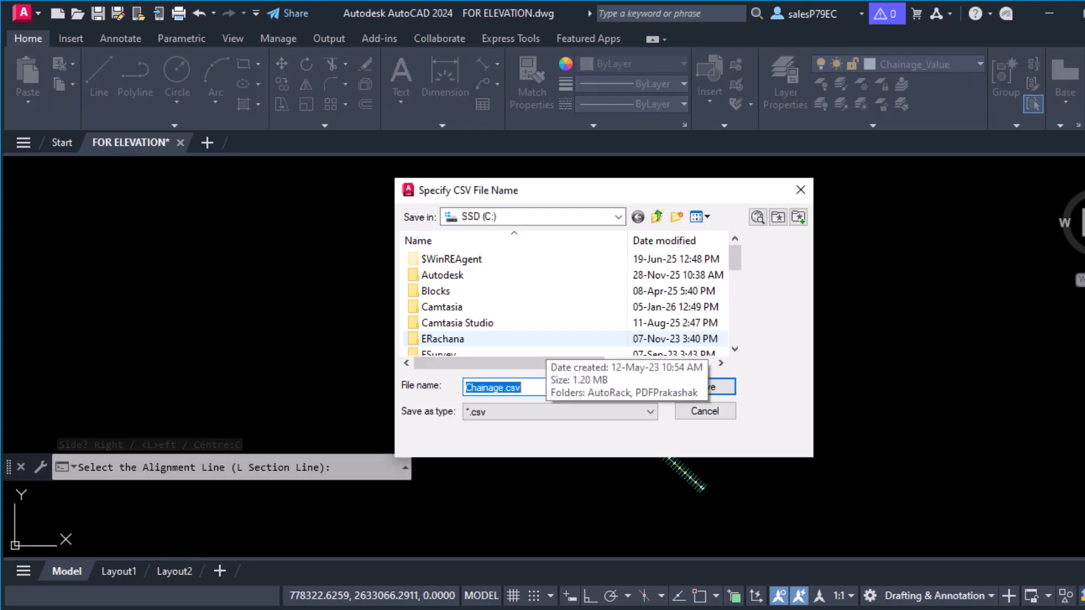
pyautogui.click(492, 216)
pyautogui.click(480, 259)
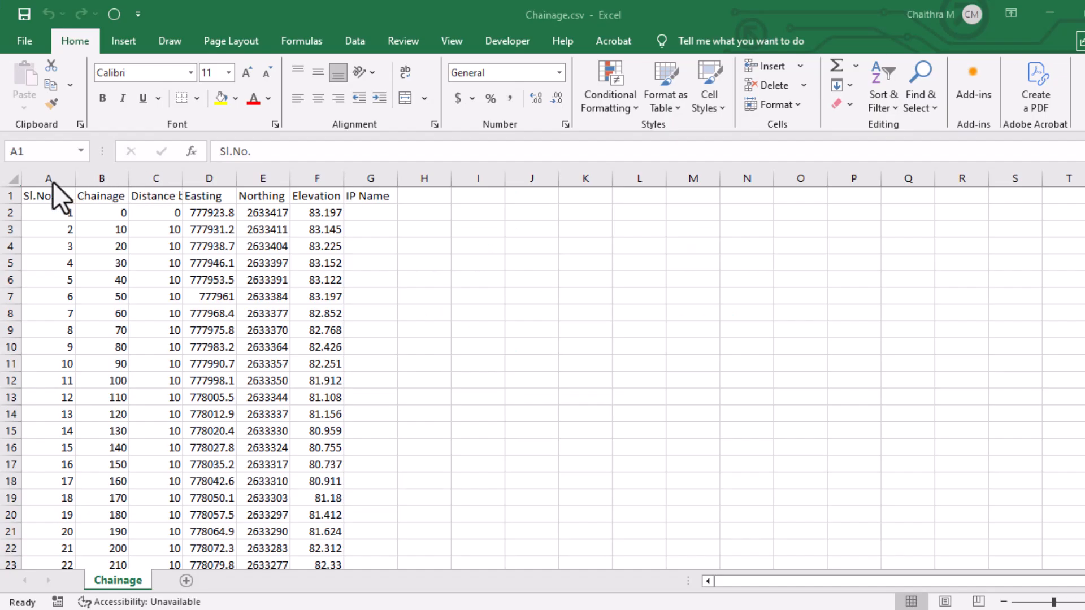
# Examine the serial number, chainage, distance, easting, northing, elevation and IP Name columns of Chainage.csv in Excel
pyautogui.click(51, 179)
pyautogui.click(118, 178)
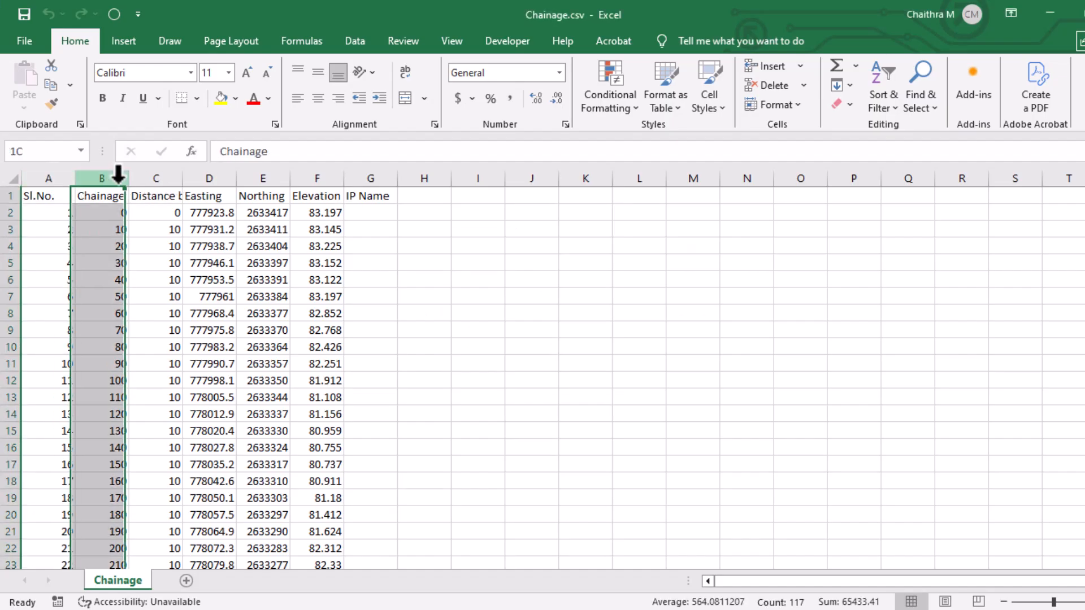
pyautogui.click(158, 178)
pyautogui.click(224, 177)
pyautogui.click(266, 177)
pyautogui.click(319, 189)
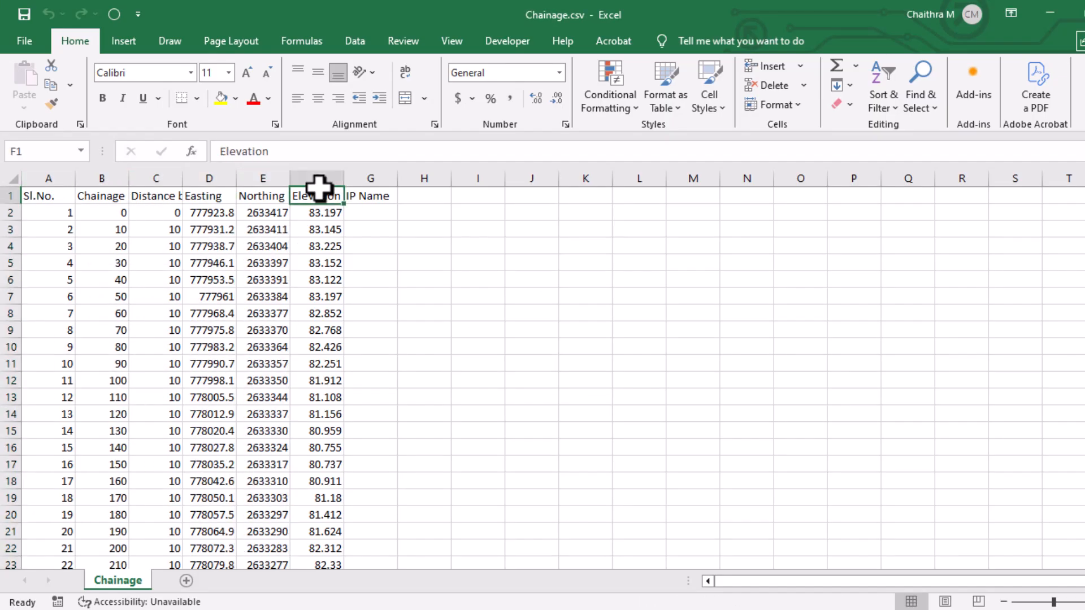
pyautogui.click(325, 177)
pyautogui.click(362, 176)
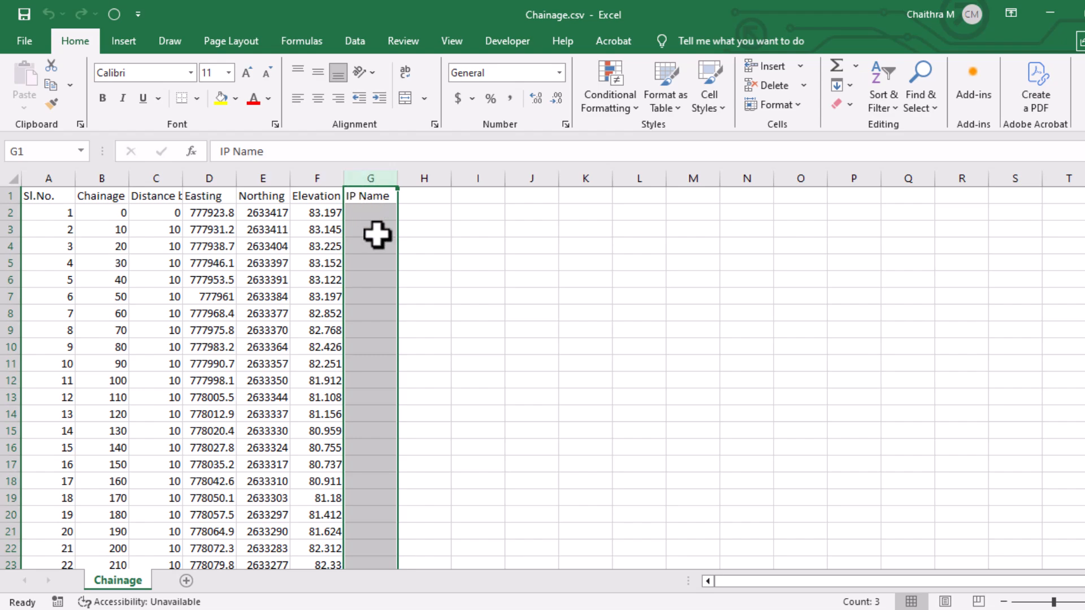
pyautogui.scroll(-20, 377, 234)
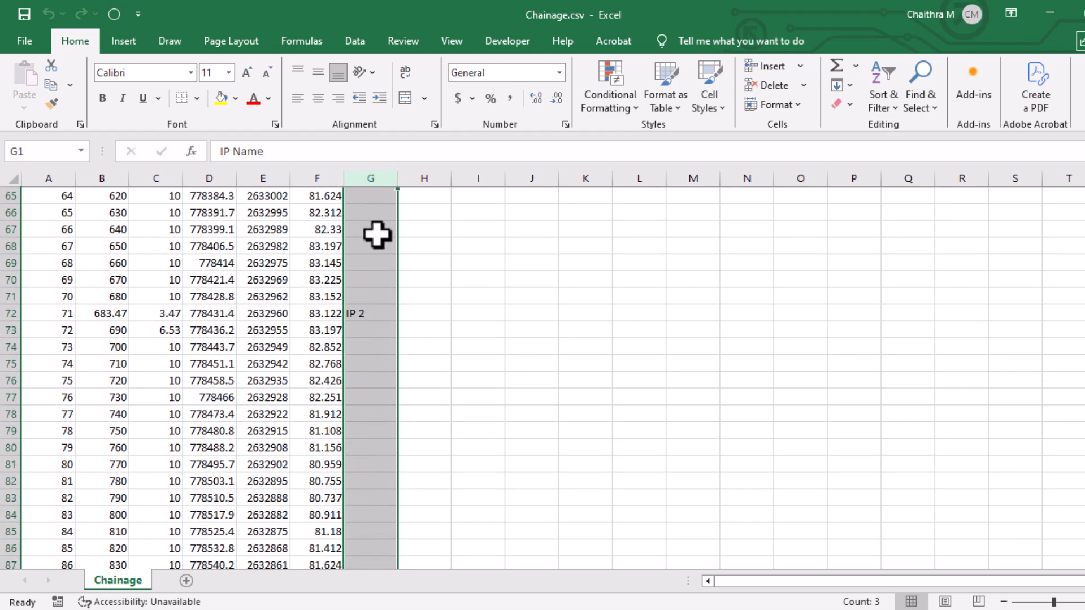
pyautogui.scroll(-17, 377, 234)
pyautogui.scroll(20, 377, 235)
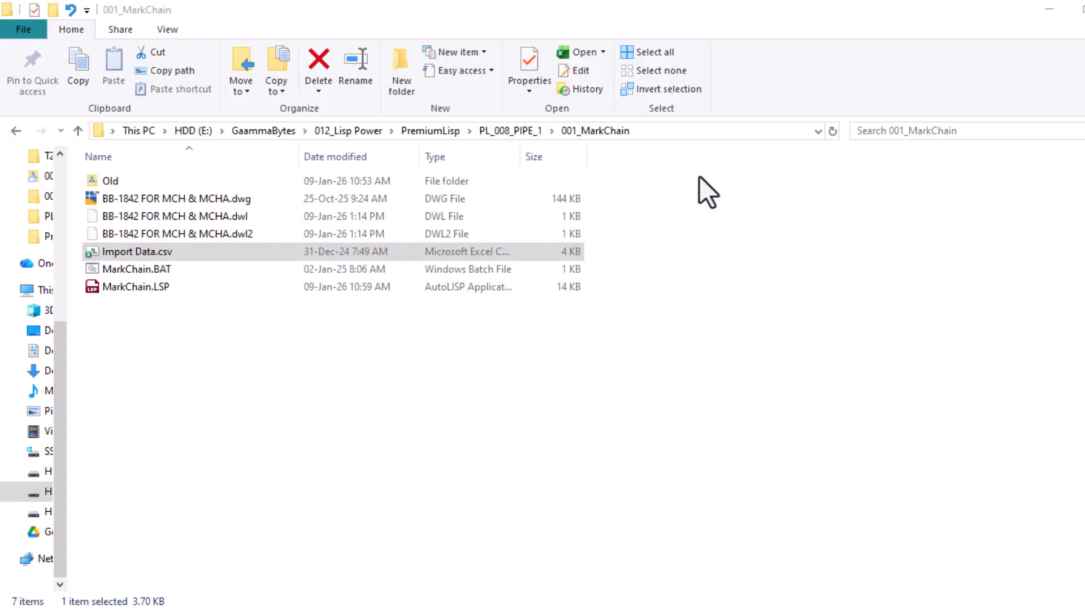
# Inspect the alignment in BB-1842 FOR MCH & MCHA.dwg and the distance and chainage columns of Import Data.csv in Excel
pyautogui.click(273, 204)
pyautogui.click(257, 252)
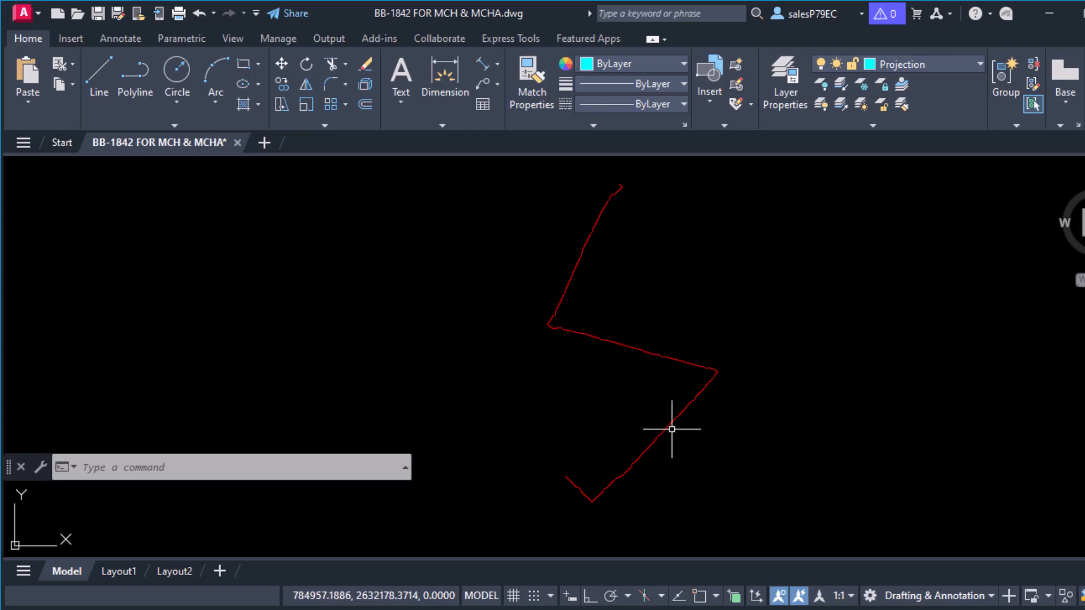
pyautogui.click(672, 429)
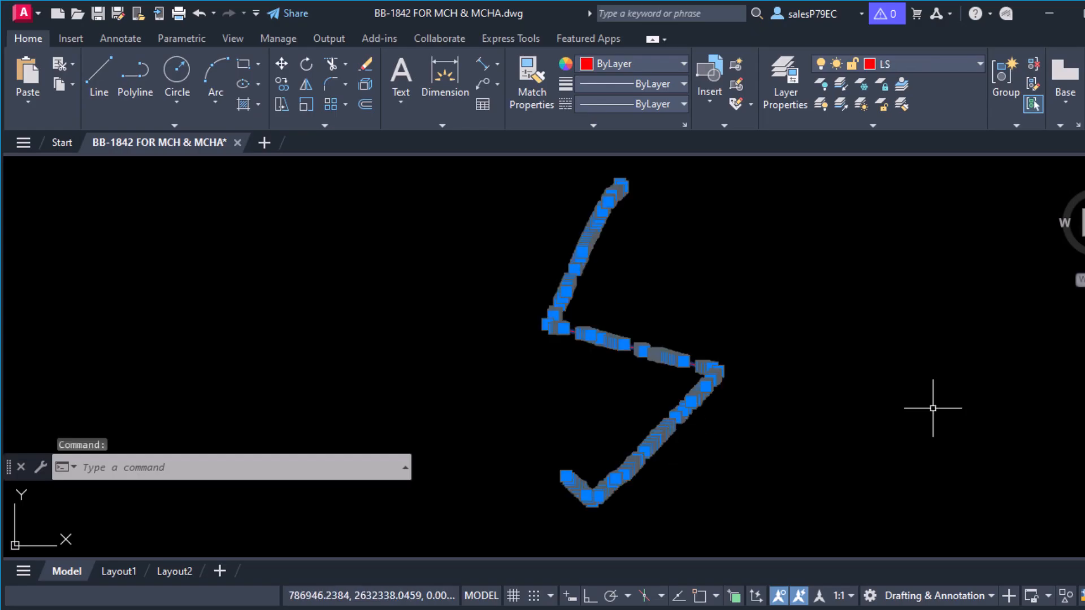
pyautogui.press('Escape')
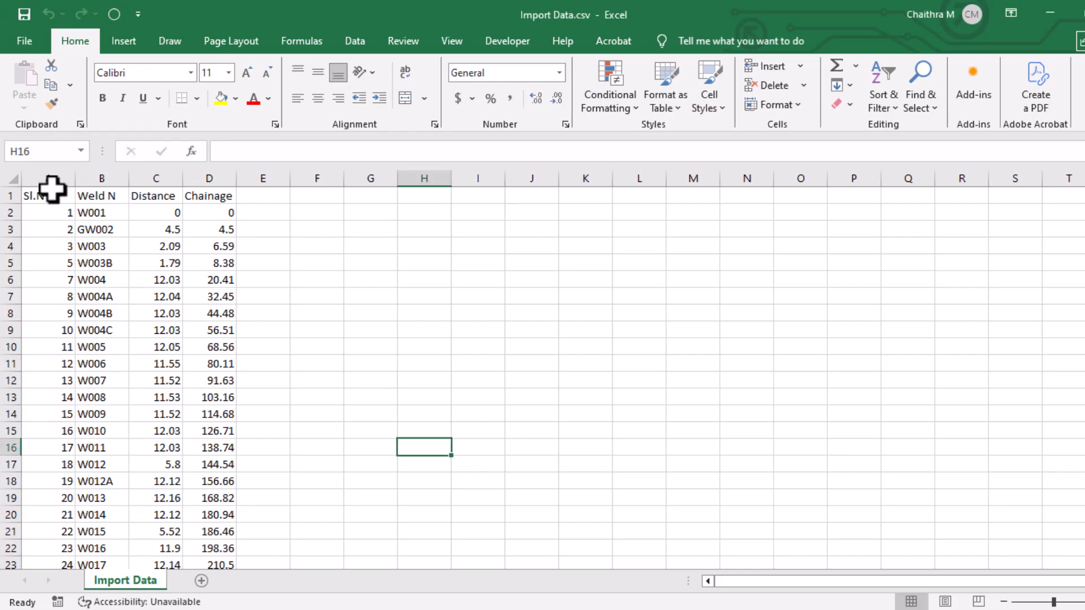
pyautogui.click(168, 178)
pyautogui.click(209, 178)
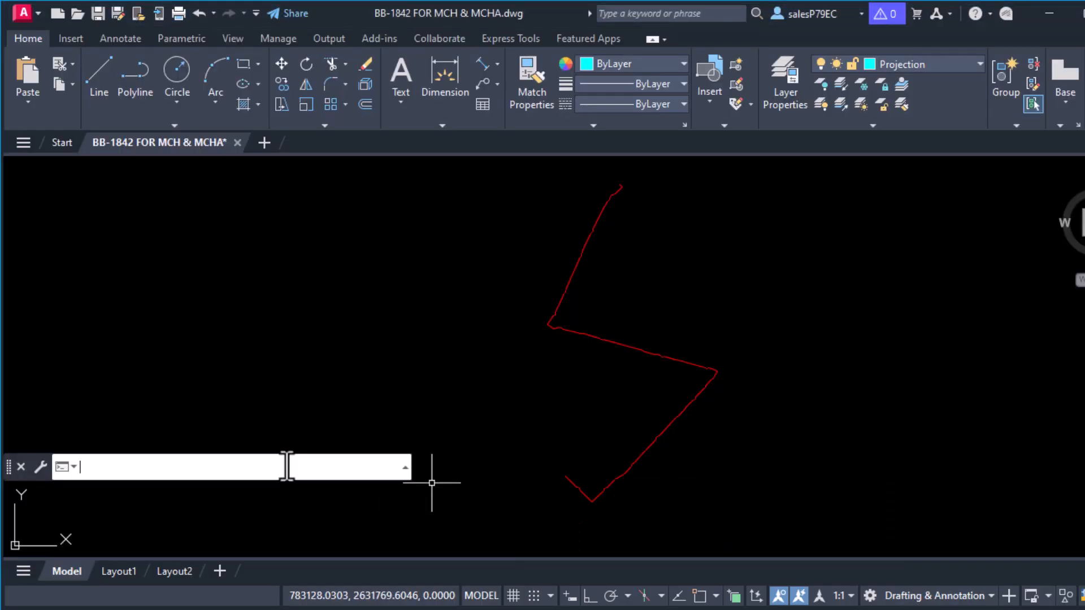
# Run DRAW_LS on the red alignment in AutoCAD, using Import Data.csv from the 001_MarkChain folder and a line width of 10
pyautogui.write('DRAW_LS')
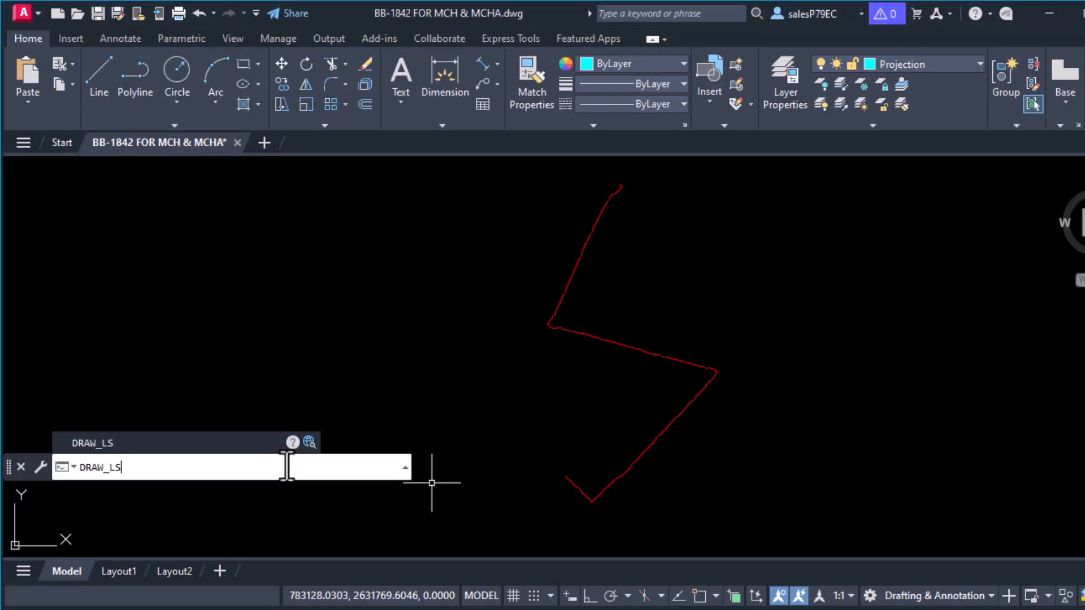
pyautogui.press('Return')
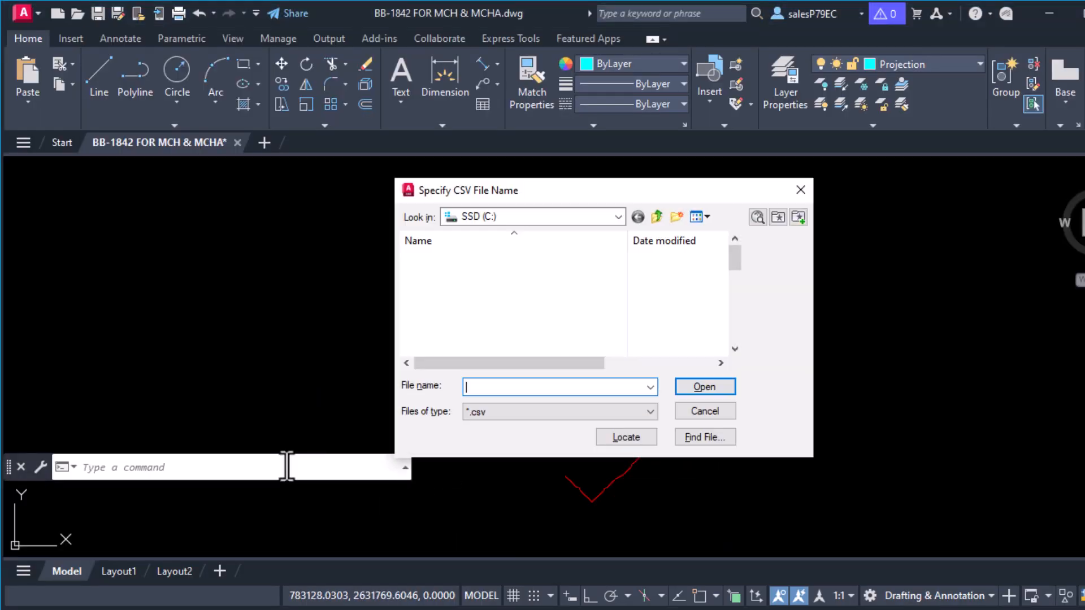
pyautogui.doubleClick(486, 260)
pyautogui.click(452, 275)
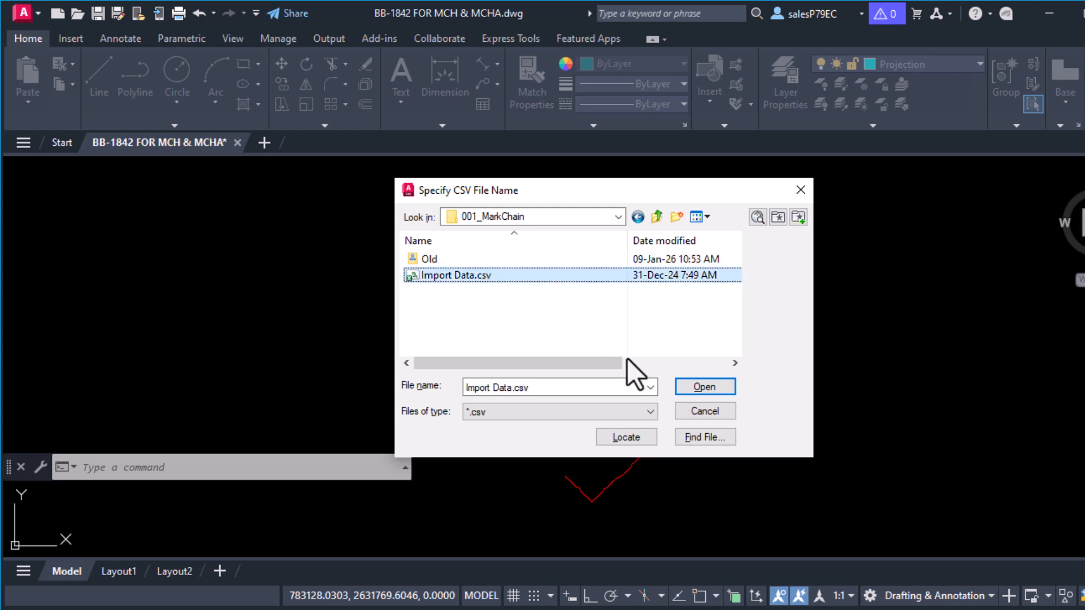
pyautogui.click(705, 386)
pyautogui.click(302, 471)
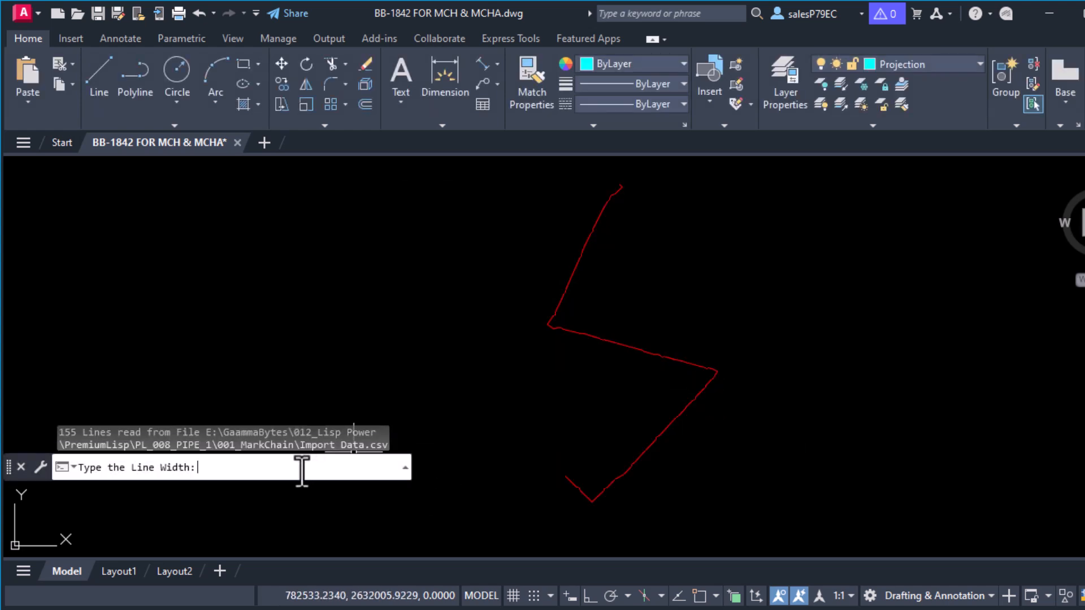
pyautogui.press('Return')
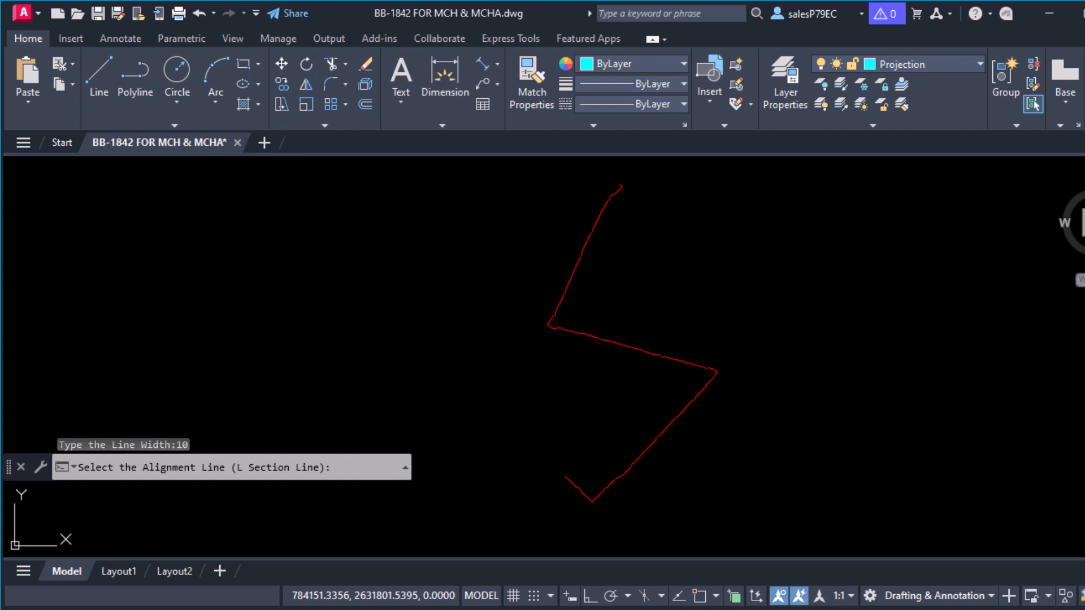
pyautogui.scroll(10, 656, 470)
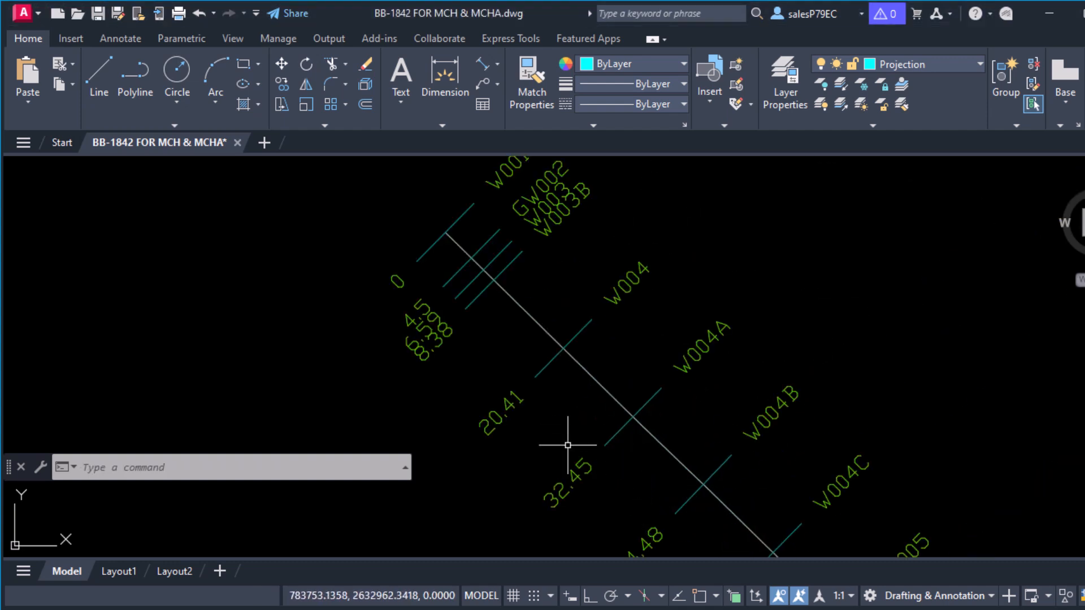
# Switch to Import Data.csv in Excel and check the rows of welds W001 and GW002 against the marks plotted on the alignment
pyautogui.moveTo(568, 445); pyautogui.dragTo(569, 480, button='middle')
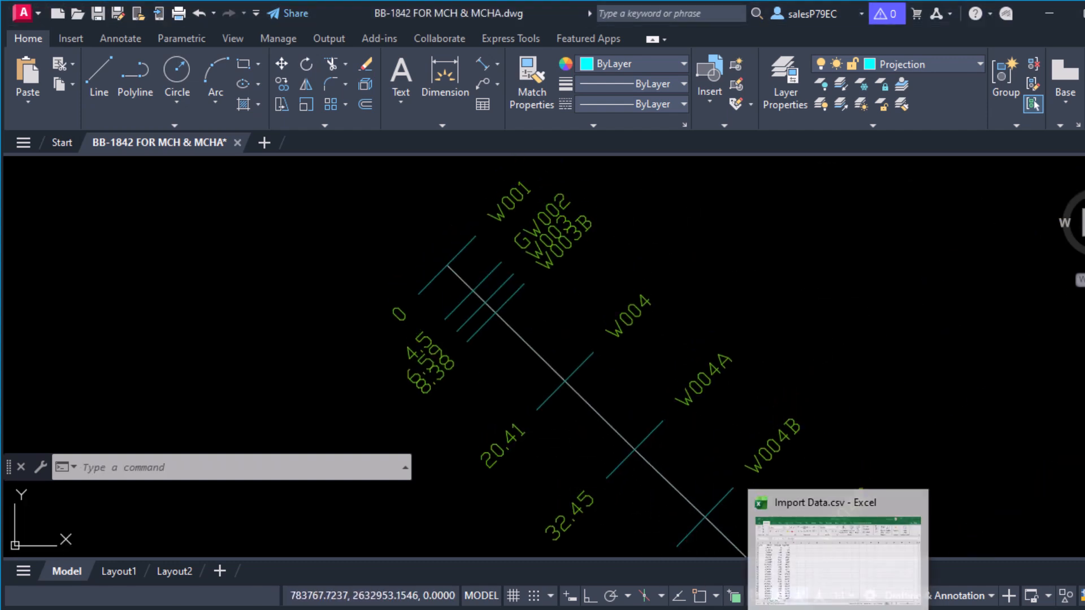
pyautogui.click(823, 545)
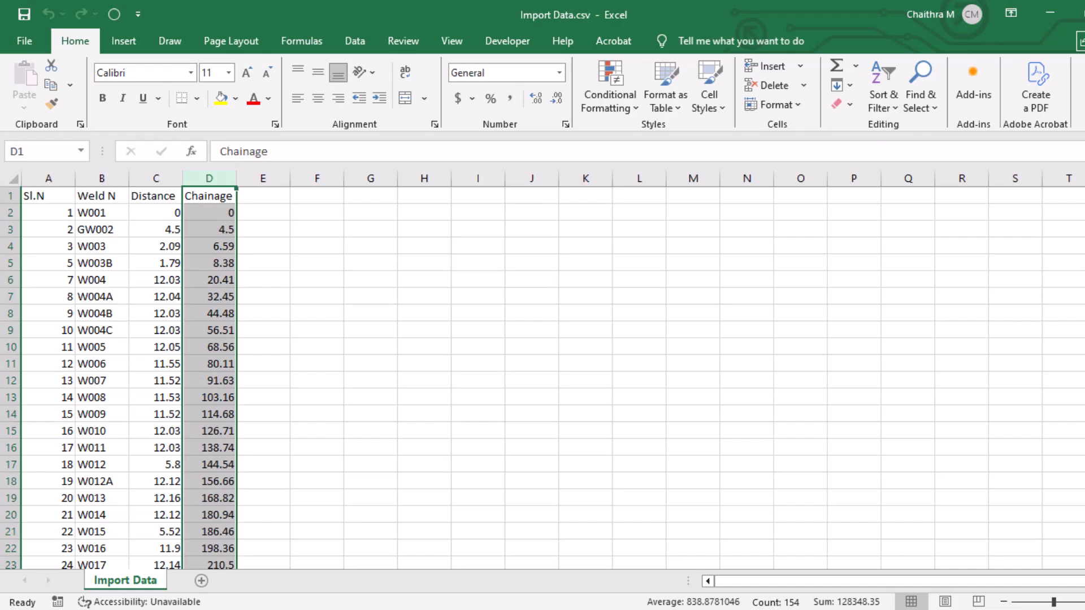
pyautogui.click(10, 214)
pyautogui.click(10, 229)
# Return to AutoCAD and examine the weld numbers and chainages plotted along the rest of the alignment
pyautogui.click(792, 550)
pyautogui.moveTo(791, 542); pyautogui.dragTo(628, 396, button='middle')
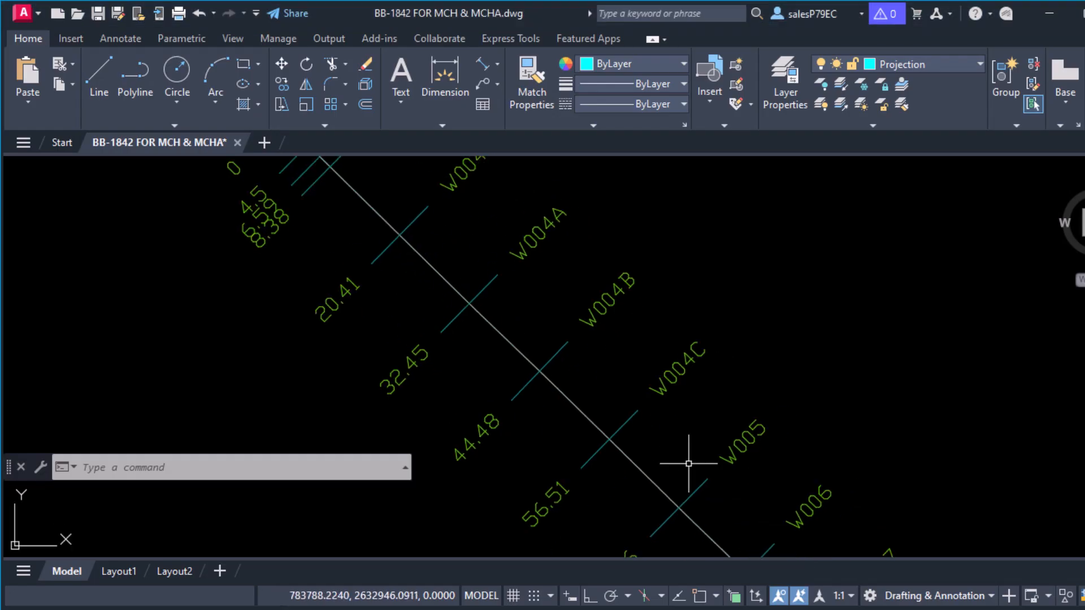
pyautogui.moveTo(729, 525); pyautogui.dragTo(469, 192, button='middle')
pyautogui.moveTo(904, 542); pyautogui.dragTo(609, 330, button='middle')
pyautogui.scroll(-4, 609, 330)
pyautogui.scroll(2, 609, 330)
pyautogui.moveTo(933, 226); pyautogui.dragTo(756, 482, button='middle')
pyautogui.moveTo(960, 204); pyautogui.dragTo(610, 469, button='middle')
pyautogui.scroll(-4, 840, 361)
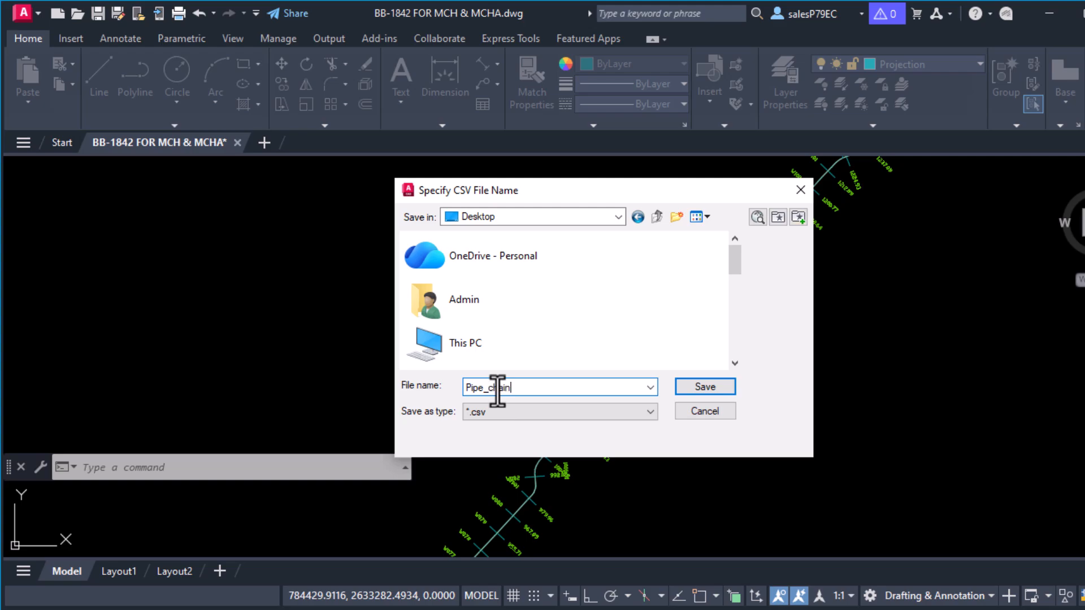
# Save the exported weld chainages to the Desktop as Pipe_chainage.csv and examine its data columns in Excel
pyautogui.click(705, 386)
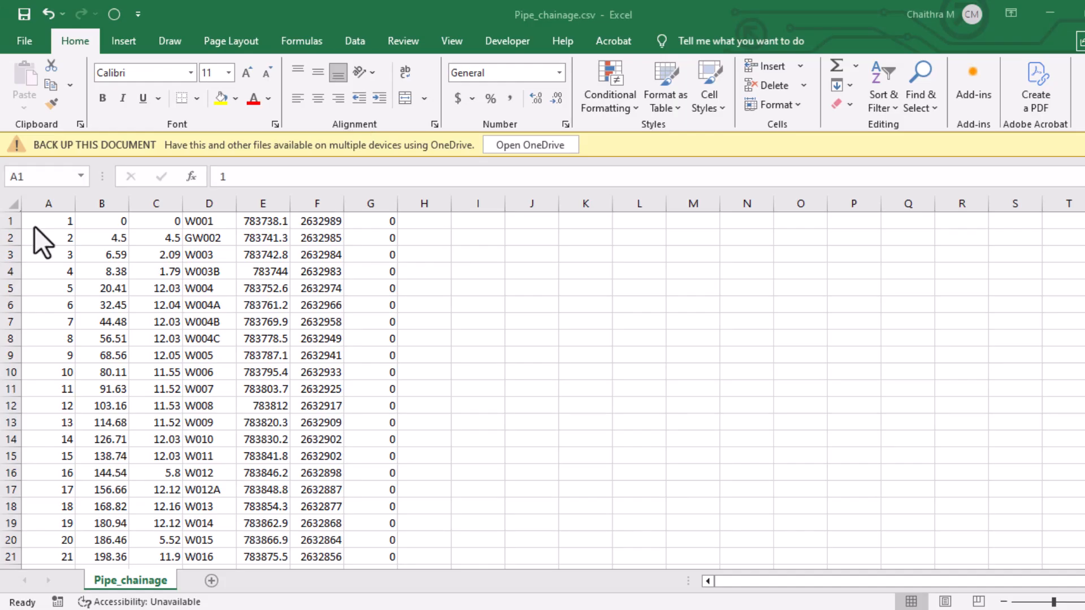
pyautogui.moveTo(56, 221); pyautogui.dragTo(399, 552)
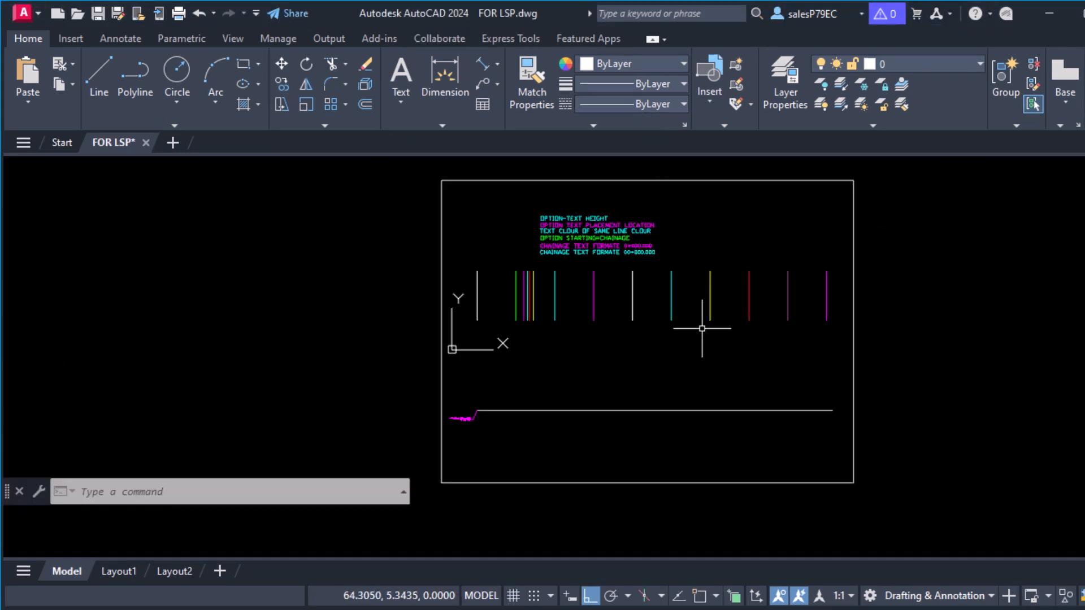
# Run DRAW_CLS in FOR LSP.dwg in AutoCAD with text height 2.5, chainage precision 3 and the default starting section number 0
pyautogui.scroll(3, 601, 321)
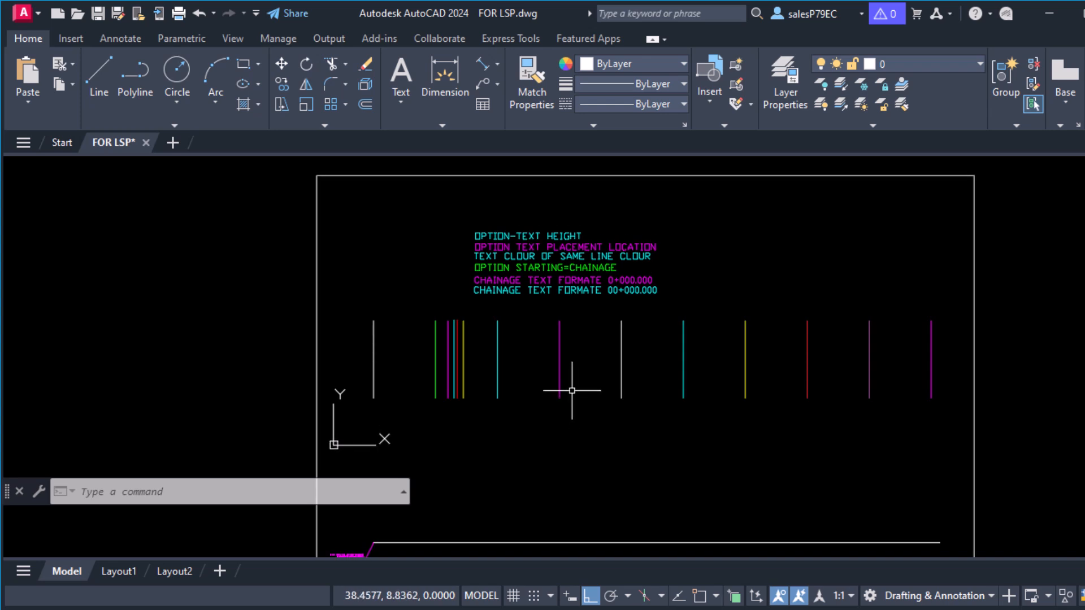
pyautogui.moveTo(572, 390)
pyautogui.mouseDown(button='middle')
pyautogui.moveTo(575, 360)
pyautogui.moveTo(631, 364)
pyautogui.moveTo(631, 355)
pyautogui.mouseUp(button='middle')
pyautogui.scroll(-2, 632, 364)
pyautogui.click(289, 490)
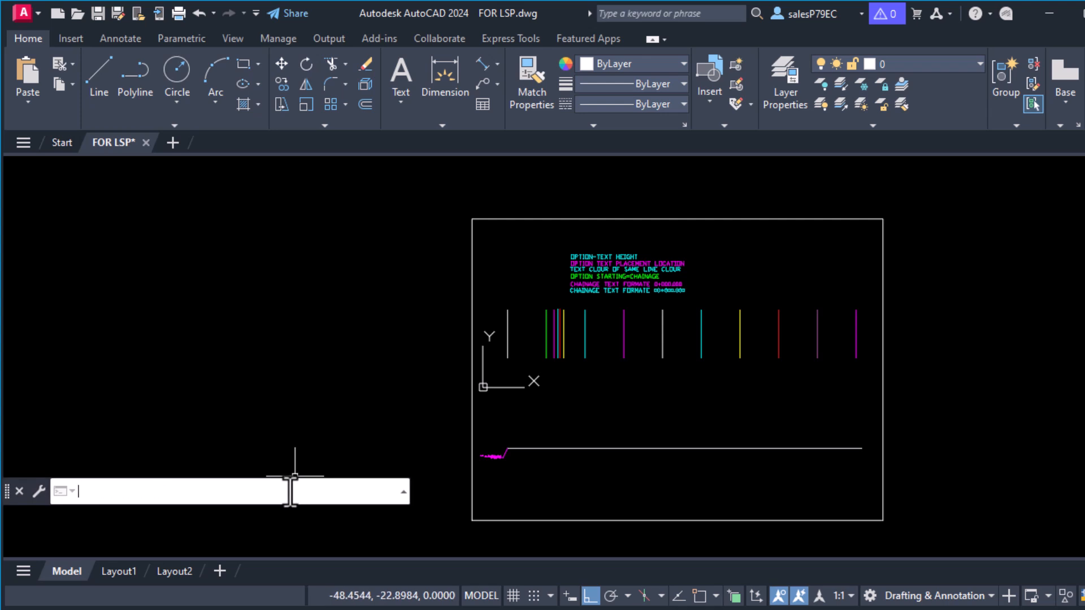
pyautogui.scroll(-1, 424, 308)
pyautogui.click(201, 477)
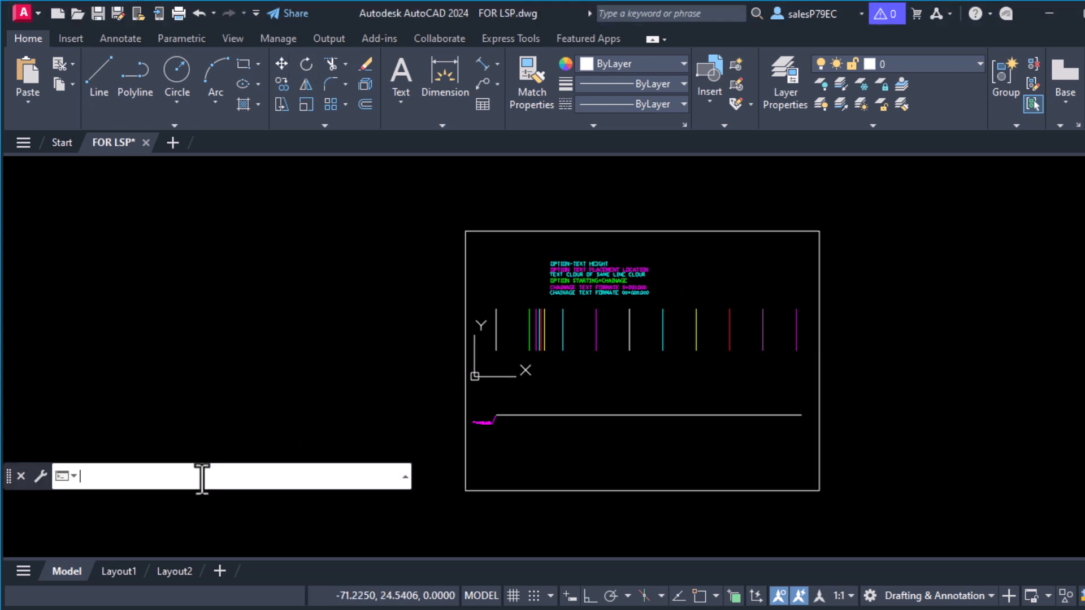
pyautogui.write('DRAW_CLS')
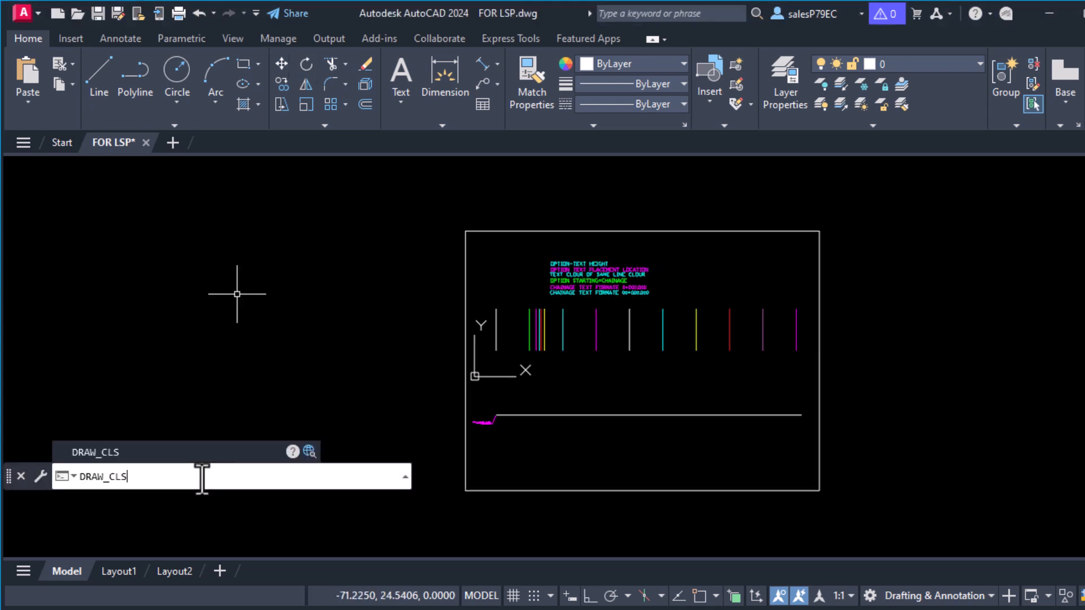
pyautogui.press('Return')
pyautogui.write('2.5')
pyautogui.press('Return')
pyautogui.write('3')
pyautogui.press('Return')
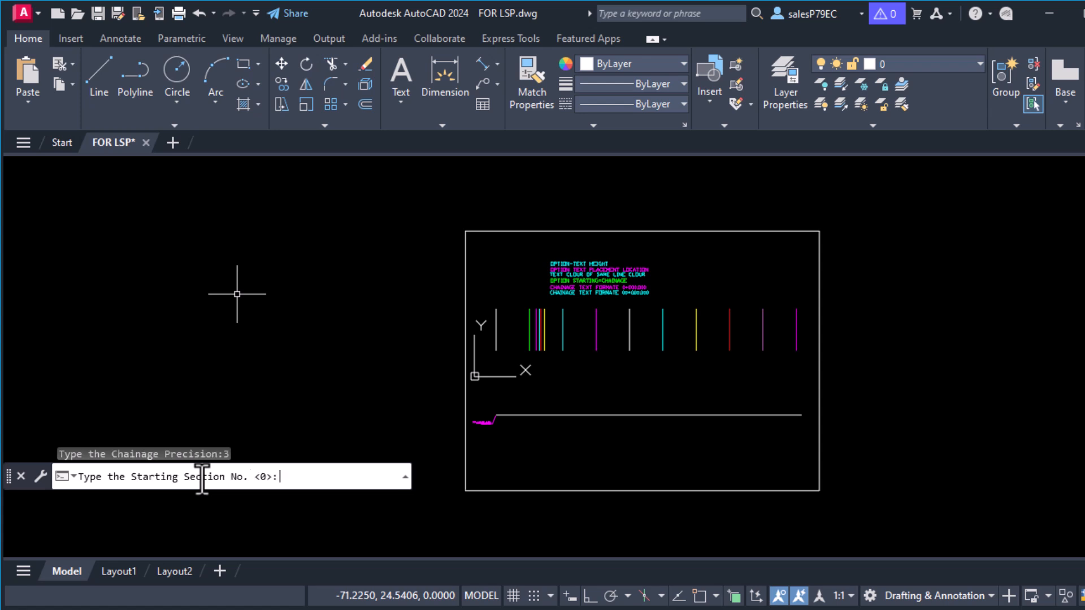
pyautogui.press('Return')
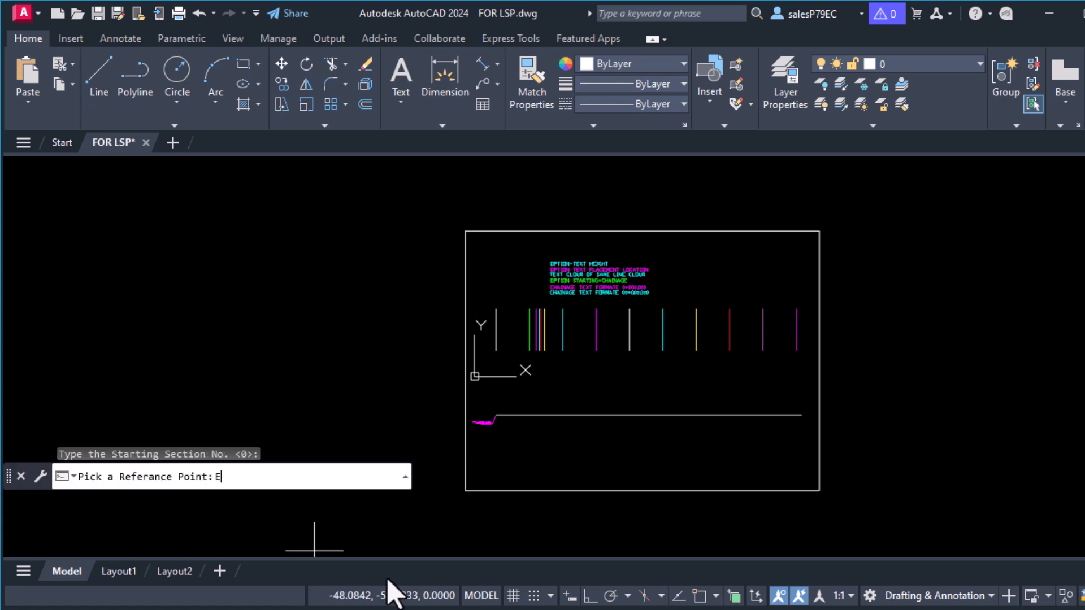
# Use the start endpoint of the horizontal base line as reference point and select all the coloured vertical lines for chainage labelling
pyautogui.write('END')
pyautogui.press('Return')
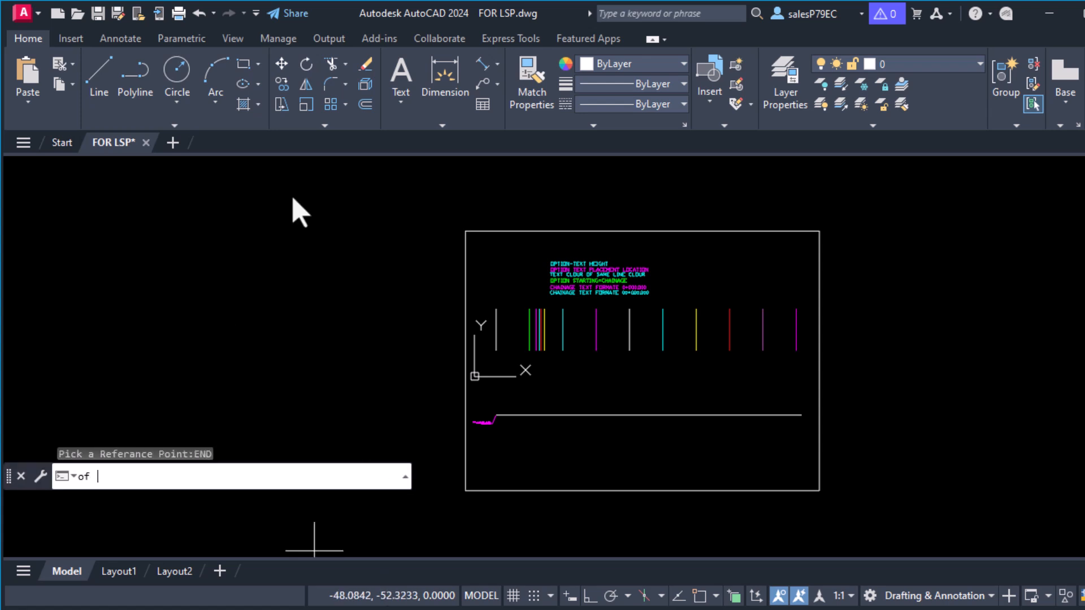
pyautogui.click(496, 415)
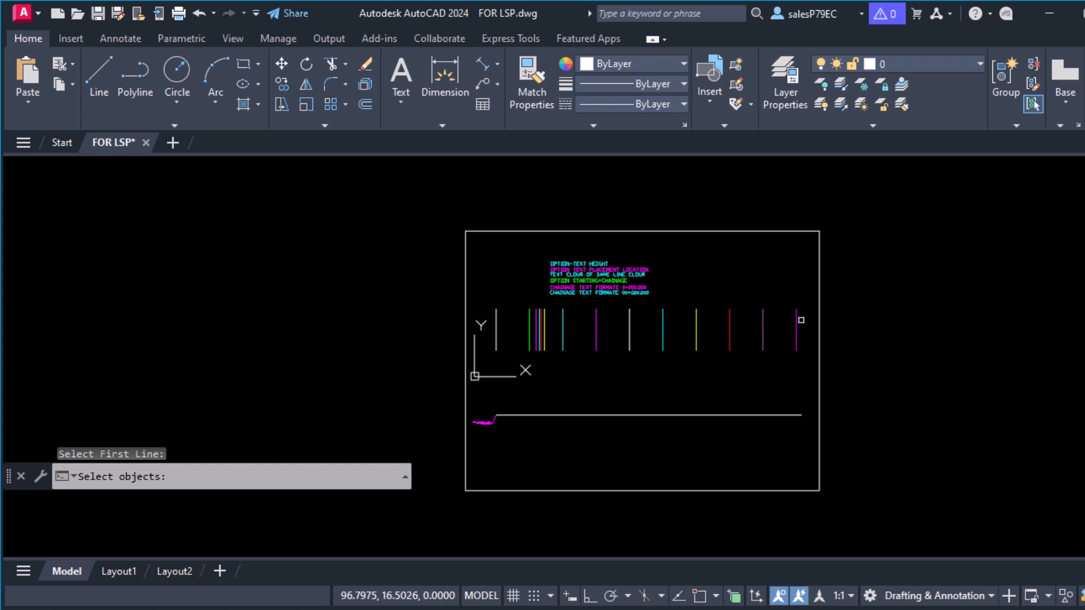
pyautogui.click(803, 310)
pyautogui.click(490, 368)
pyautogui.press('Return')
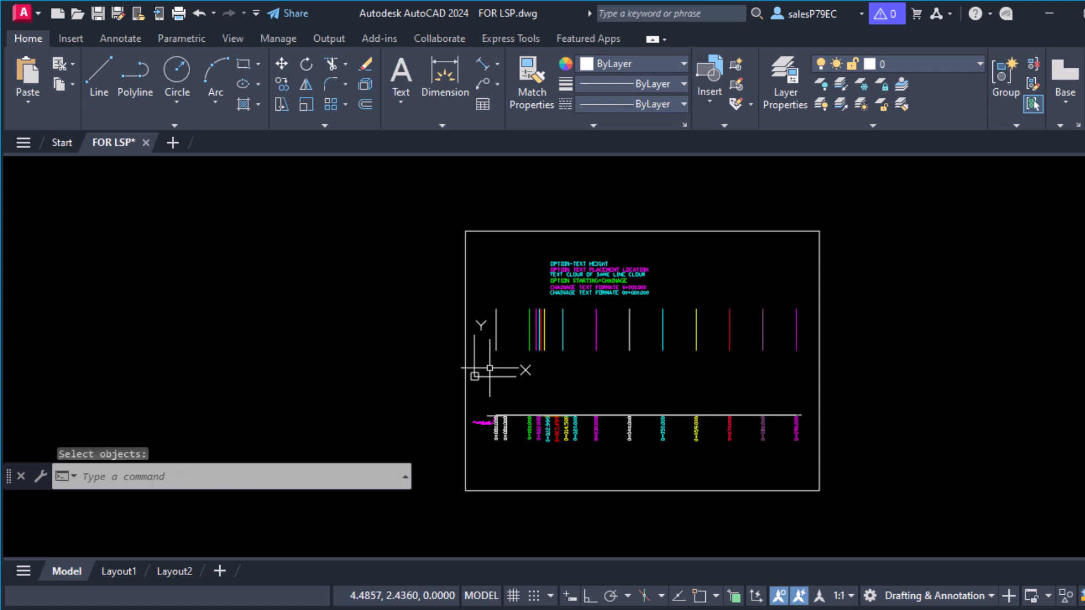
# Examine the coloured chainage labels and their offset leaders along the base line, including the closely spaced ones from 0+012.000 to 0+020.000
pyautogui.scroll(4, 540, 384)
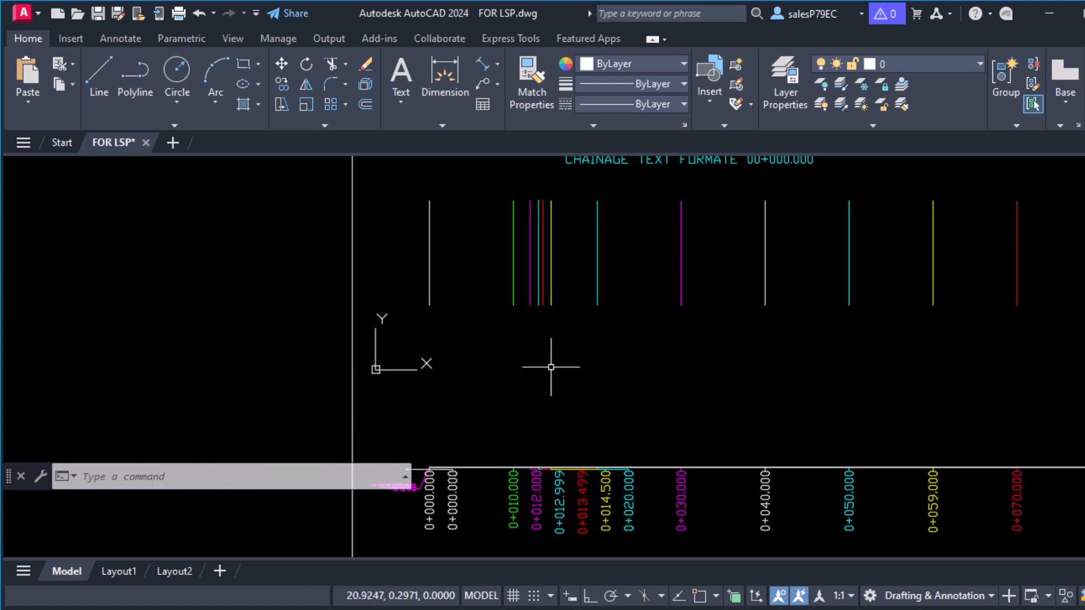
pyautogui.scroll(-2, 551, 368)
pyautogui.scroll(5, 546, 438)
pyautogui.scroll(-1, 564, 474)
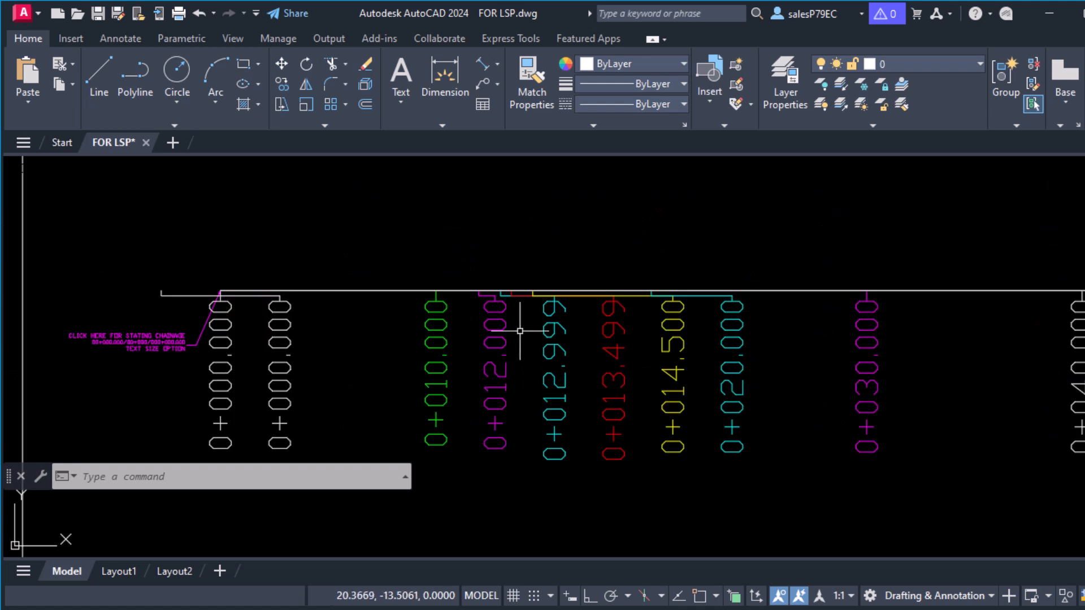
pyautogui.click(500, 294)
pyautogui.scroll(2, 514, 308)
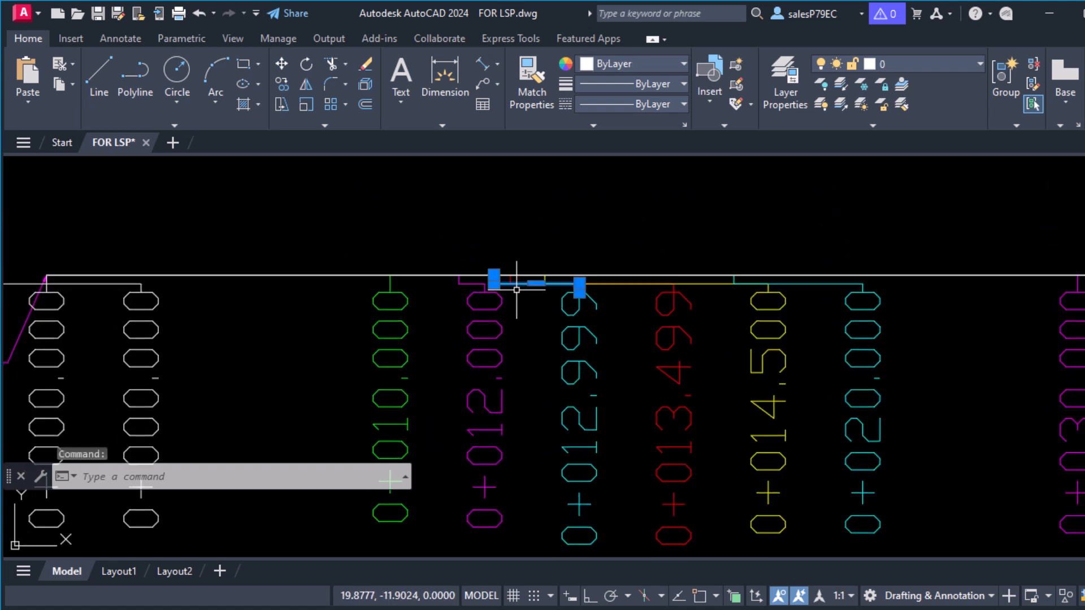
pyautogui.press('Escape')
pyautogui.click(539, 283)
pyautogui.press('Escape')
pyautogui.scroll(-2, 540, 367)
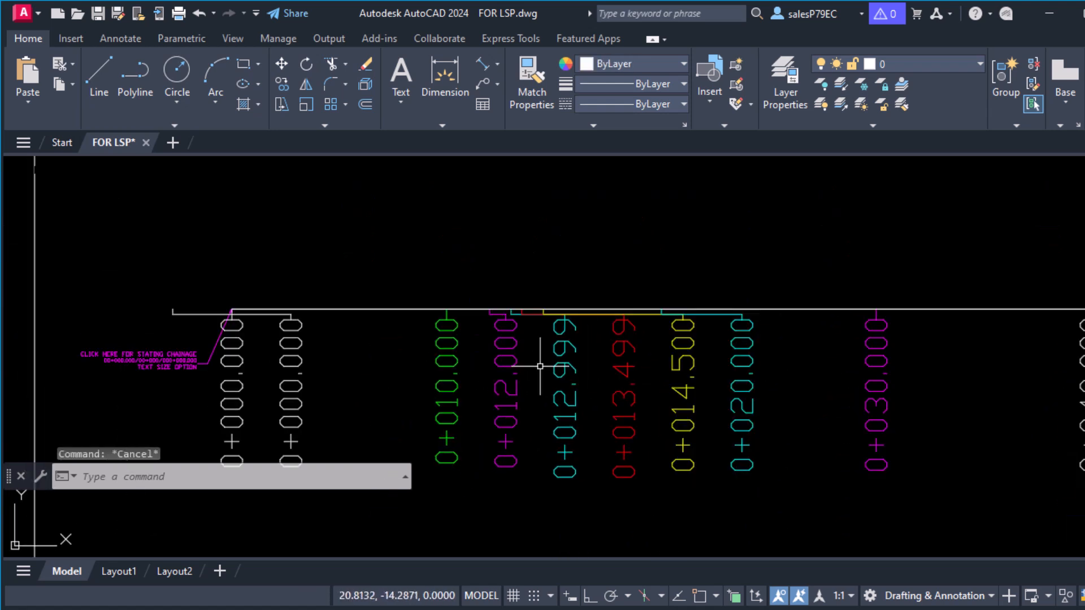
pyautogui.moveTo(543, 331); pyautogui.dragTo(543, 454, button='middle')
pyautogui.moveTo(544, 187); pyautogui.dragTo(549, 379, button='middle')
pyautogui.moveTo(543, 311)
pyautogui.mouseDown(button='middle')
pyautogui.moveTo(547, 536)
pyautogui.moveTo(550, 343)
pyautogui.mouseUp(button='middle')
pyautogui.scroll(-2, 550, 345)
pyautogui.moveTo(550, 512); pyautogui.dragTo(549, 485, button='middle')
pyautogui.moveTo(741, 499); pyautogui.dragTo(635, 488, button='middle')
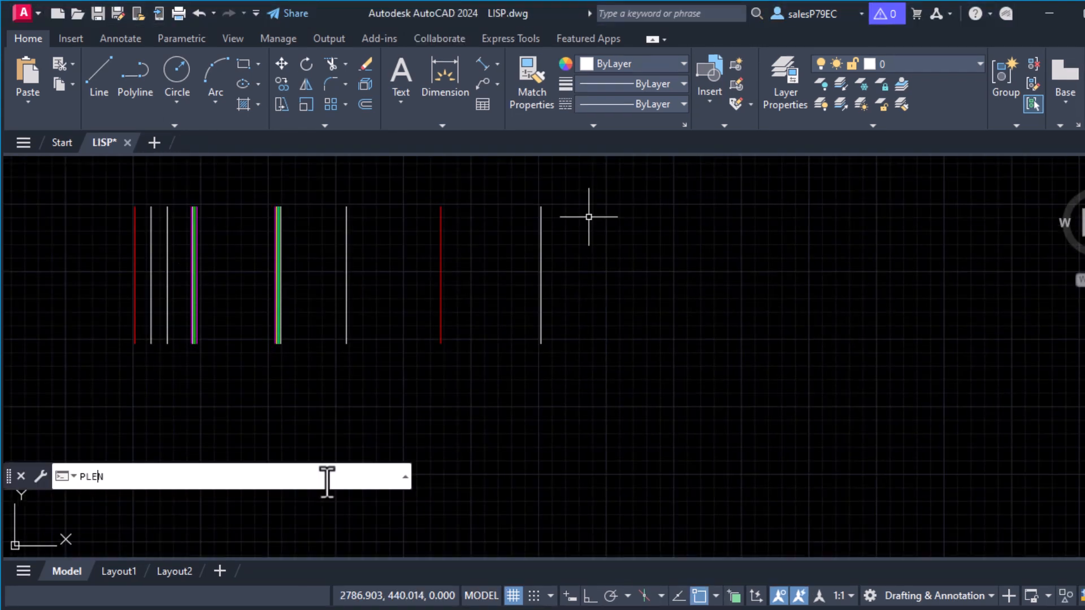
# Run PLEN in LISP.dwg, measuring the first distance down from the leftmost red line's lower endpoint, with length precision 3 and a text height
pyautogui.press('Return')
pyautogui.click(135, 343)
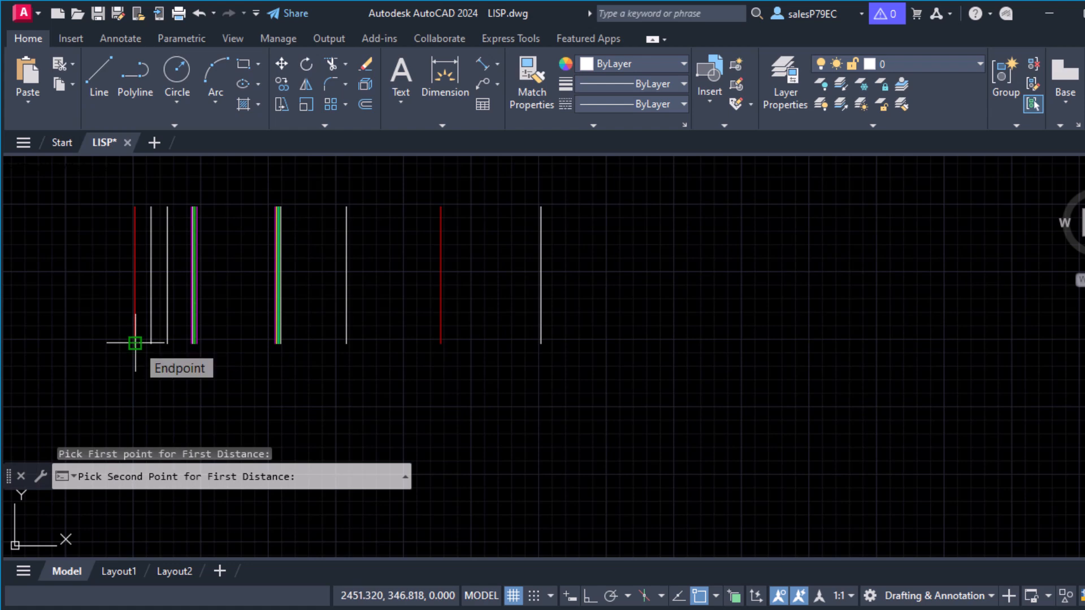
pyautogui.click(138, 399)
pyautogui.write('3')
pyautogui.press('Return')
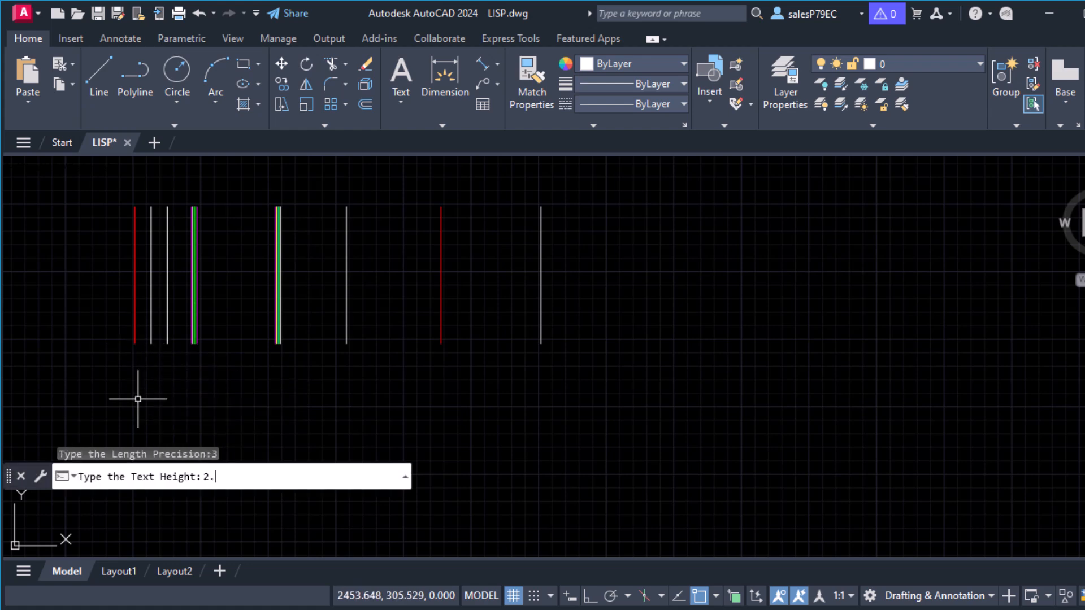
pyautogui.write('2.')
pyautogui.press('Return')
# Place the reference point below the leftmost red line, choose that line as first and select all the vertical lines for labelling
pyautogui.click(136, 433)
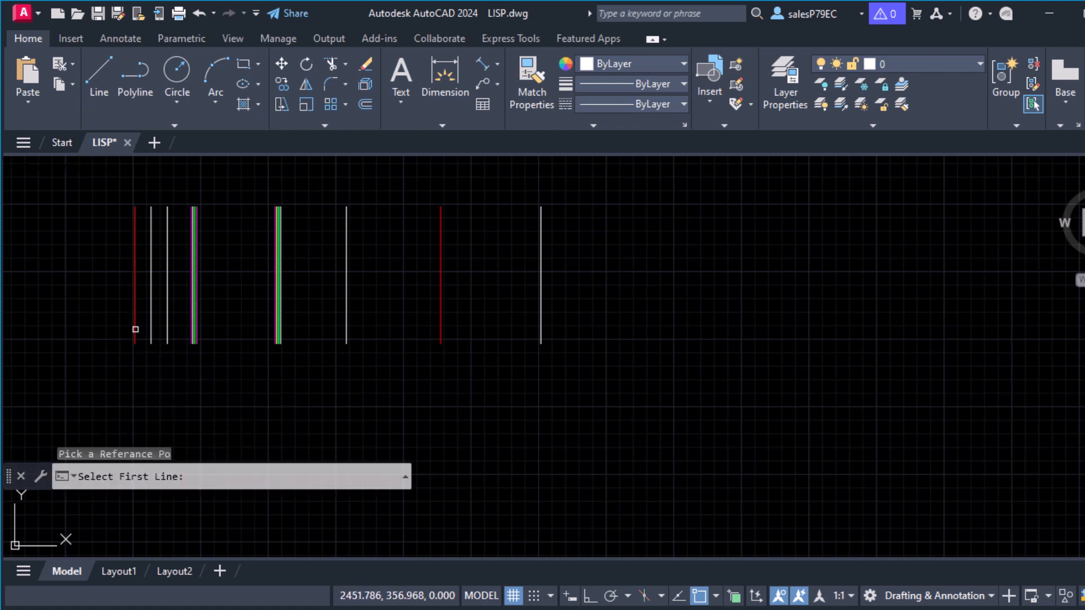
pyautogui.click(136, 329)
pyautogui.click(576, 262)
pyautogui.click(131, 421)
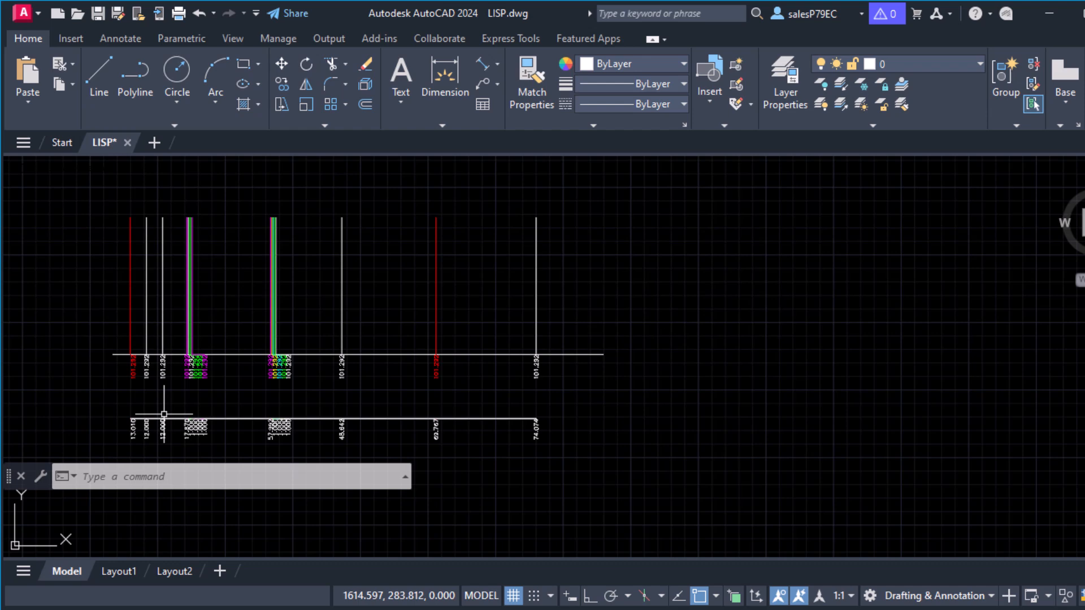
# Examine the line length labels and the spacing labels placed in two rows below the vertical lines
pyautogui.scroll(5, 145, 386)
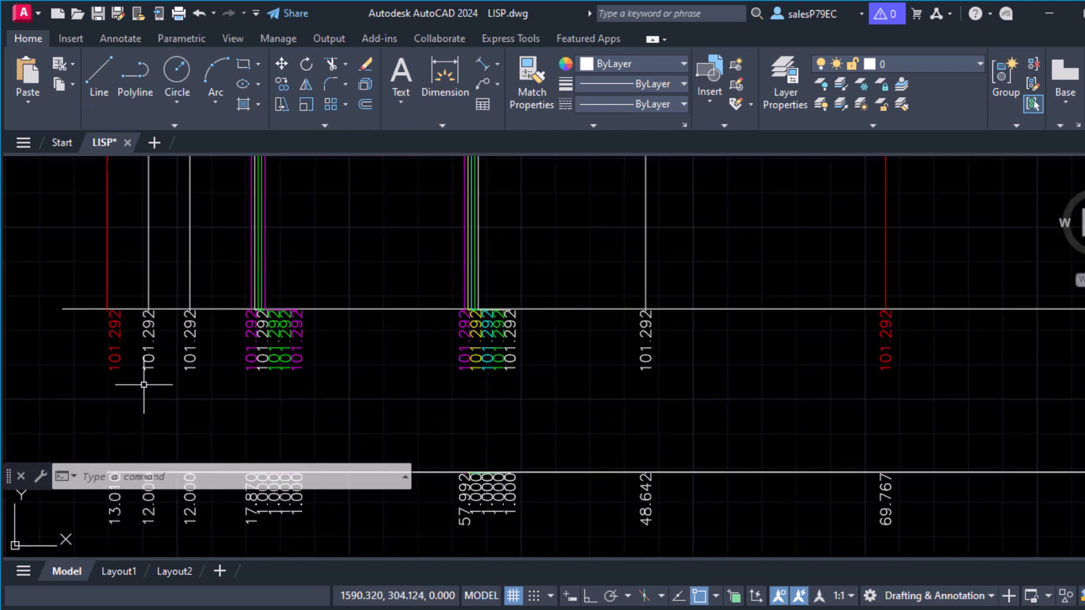
pyautogui.moveTo(233, 388)
pyautogui.mouseDown(button='middle')
pyautogui.moveTo(294, 407)
pyautogui.moveTo(416, 388)
pyautogui.moveTo(566, 307)
pyautogui.mouseUp(button='middle')
pyautogui.moveTo(618, 346); pyautogui.dragTo(559, 358, button='middle')
pyautogui.moveTo(645, 362); pyautogui.dragTo(495, 370, button='middle')
pyautogui.moveTo(665, 372); pyautogui.dragTo(504, 368, button='middle')
pyautogui.moveTo(642, 353)
pyautogui.mouseDown(button='middle')
pyautogui.moveTo(559, 354)
pyautogui.moveTo(646, 360)
pyautogui.mouseUp(button='middle')
pyautogui.scroll(-4, 494, 351)
pyautogui.moveTo(334, 332); pyautogui.dragTo(322, 378, button='middle')
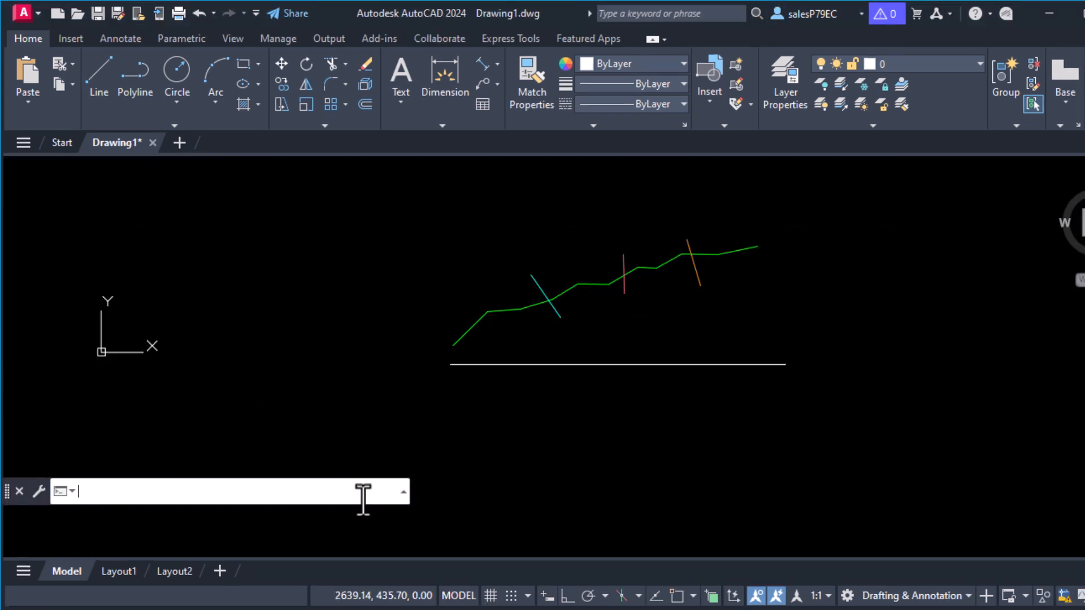
# Run MARK_CHAINGE in Drawing1.dwg on the green alignment with chainage precision 2, selecting the three crossing lines
pyautogui.write('MARK_CHAINAGE')
pyautogui.press('Return')
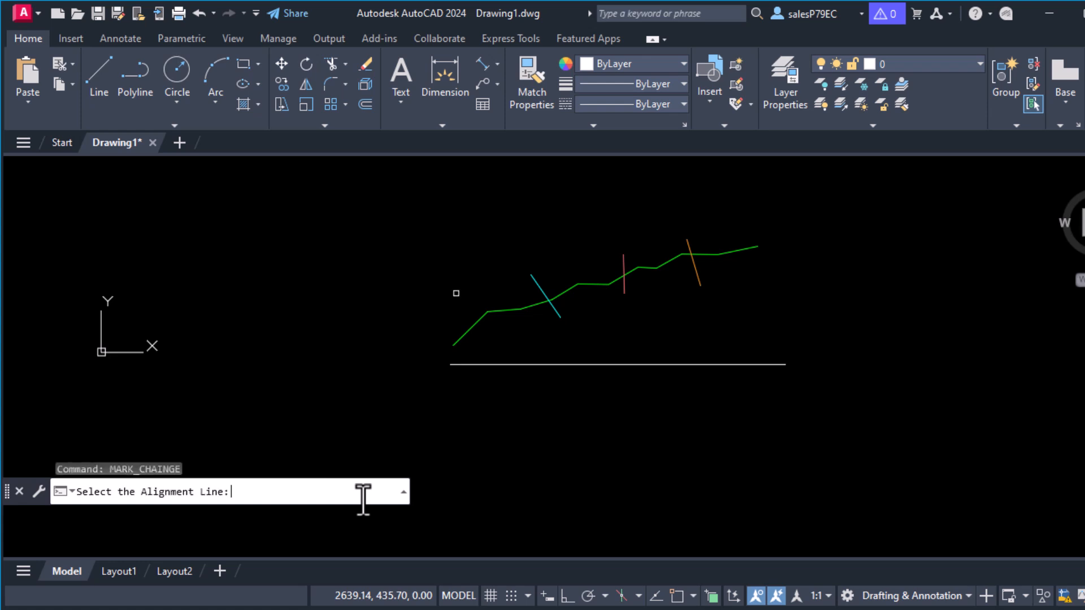
pyautogui.click(469, 332)
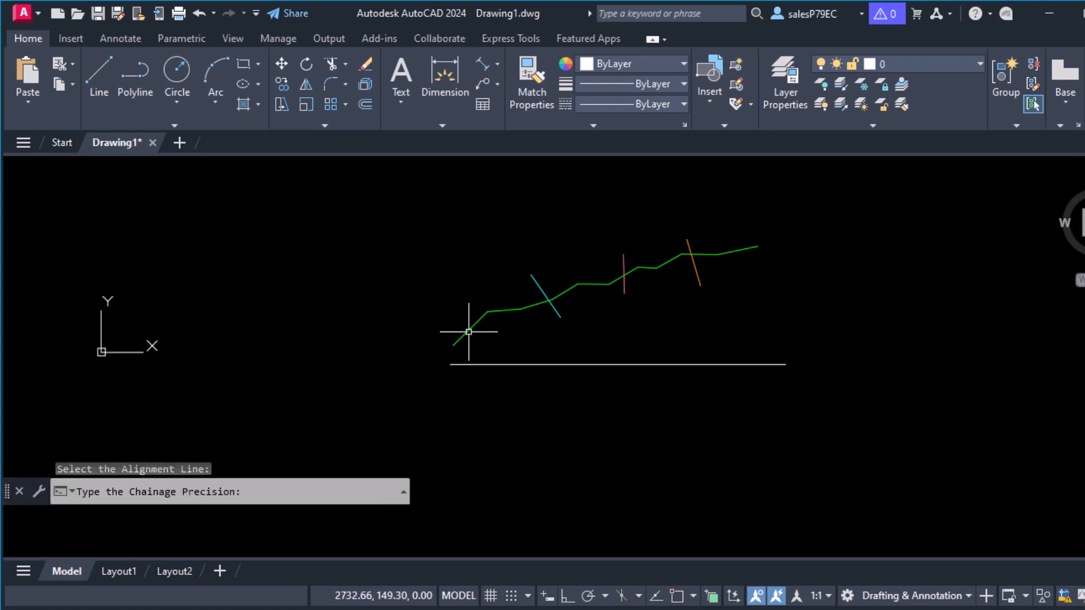
pyautogui.write('2')
pyautogui.press('Return')
pyautogui.click(750, 200)
pyautogui.click(530, 333)
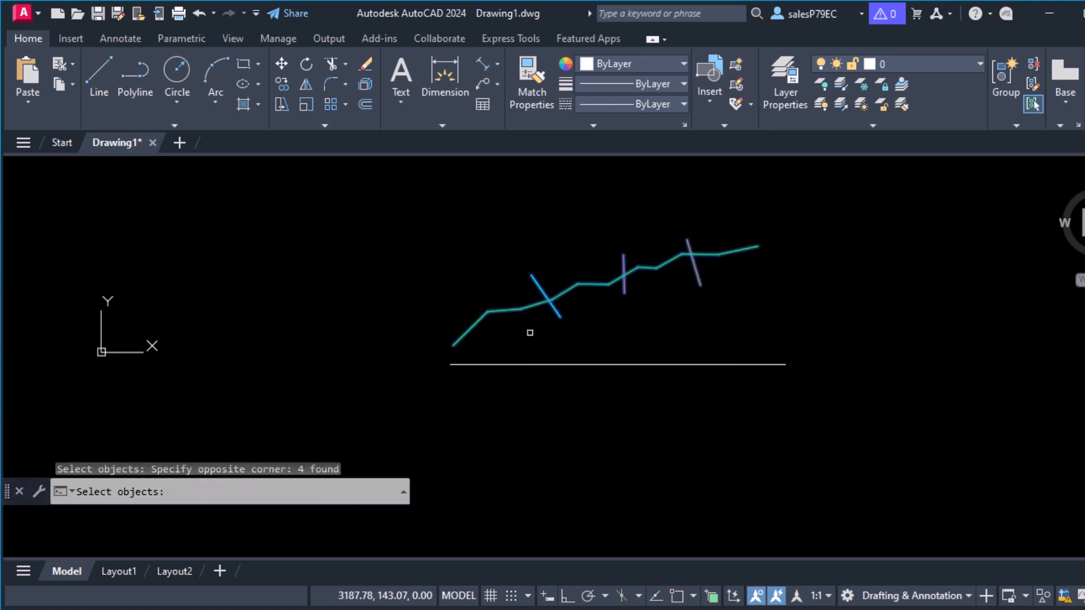
pyautogui.press('Return')
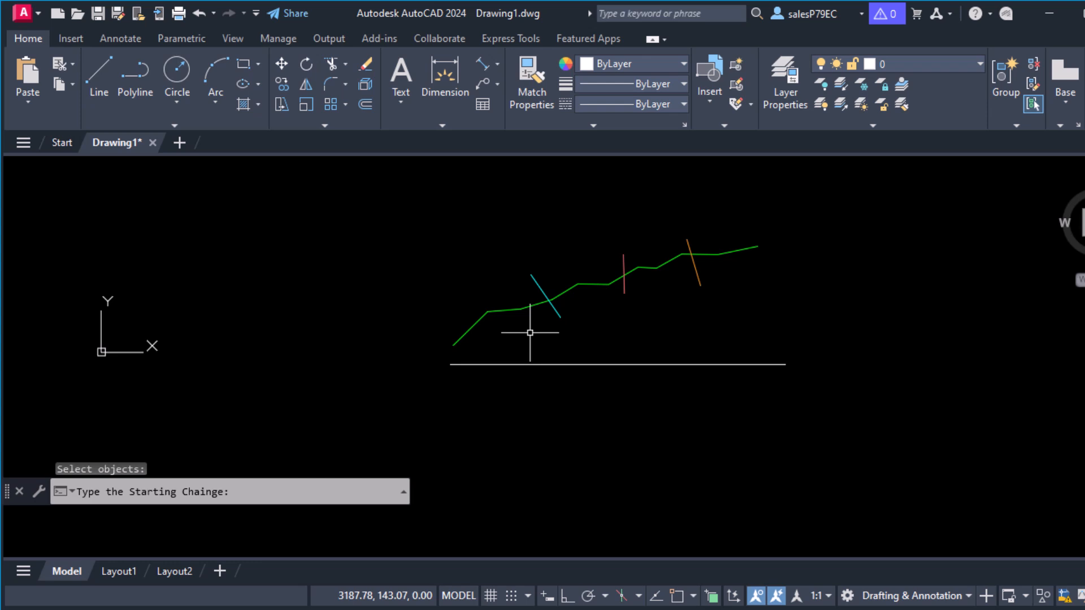
# Set the starting chainage to 100, use the white horizontal line as base line and set the text height to 2.5
pyautogui.write('100')
pyautogui.press('Return')
pyautogui.click(491, 364)
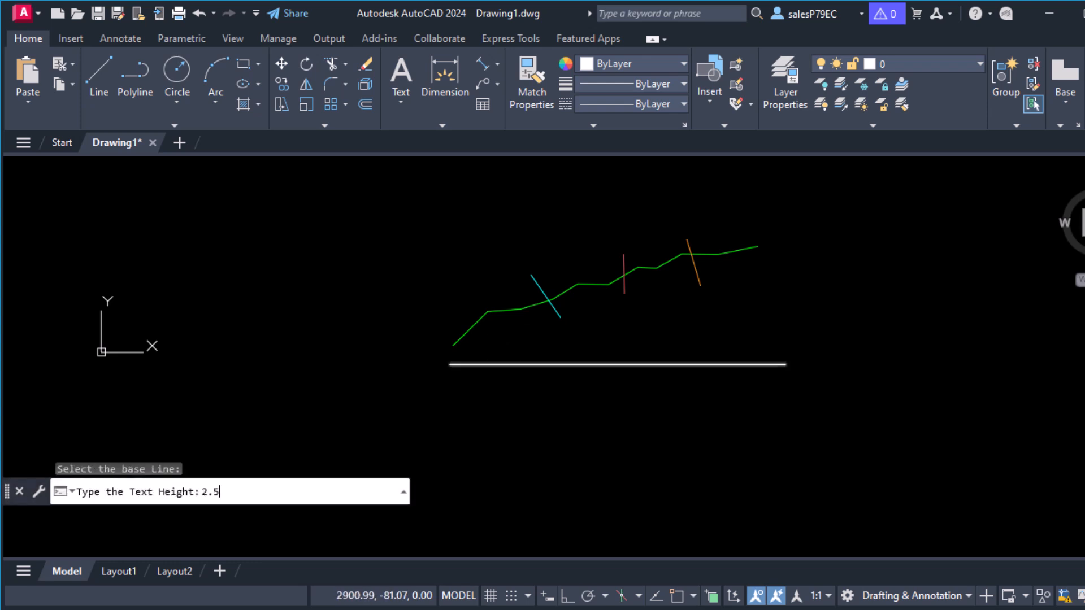
pyautogui.write('2.5')
pyautogui.press('Return')
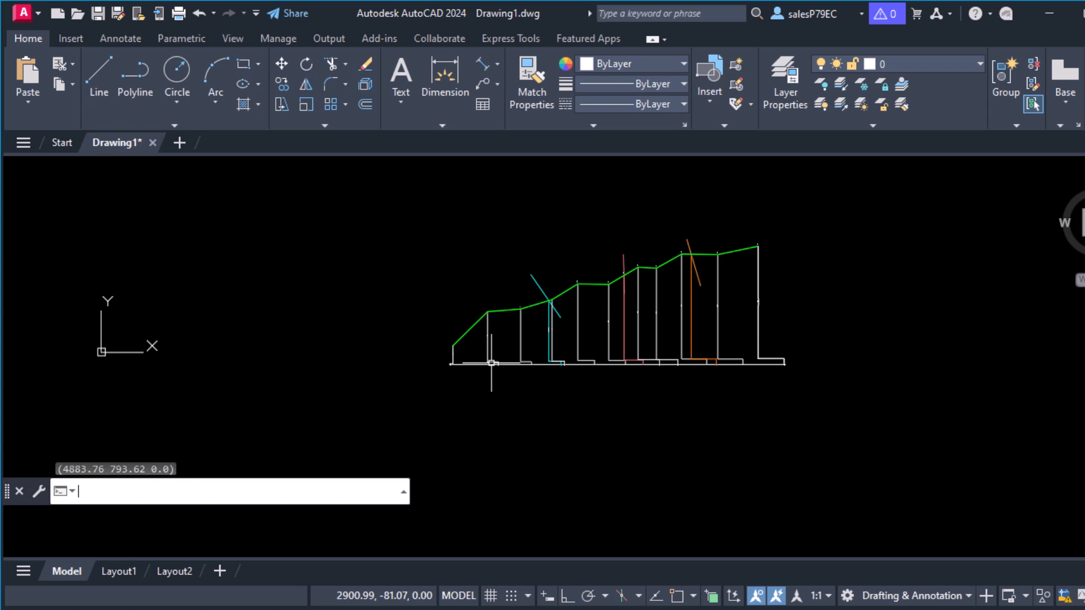
# Examine the chainage labels and HDD crossing labels on the vertical projections between the green alignment and the base line
pyautogui.scroll(4, 494, 343)
pyautogui.moveTo(494, 343); pyautogui.dragTo(291, 410, button='middle')
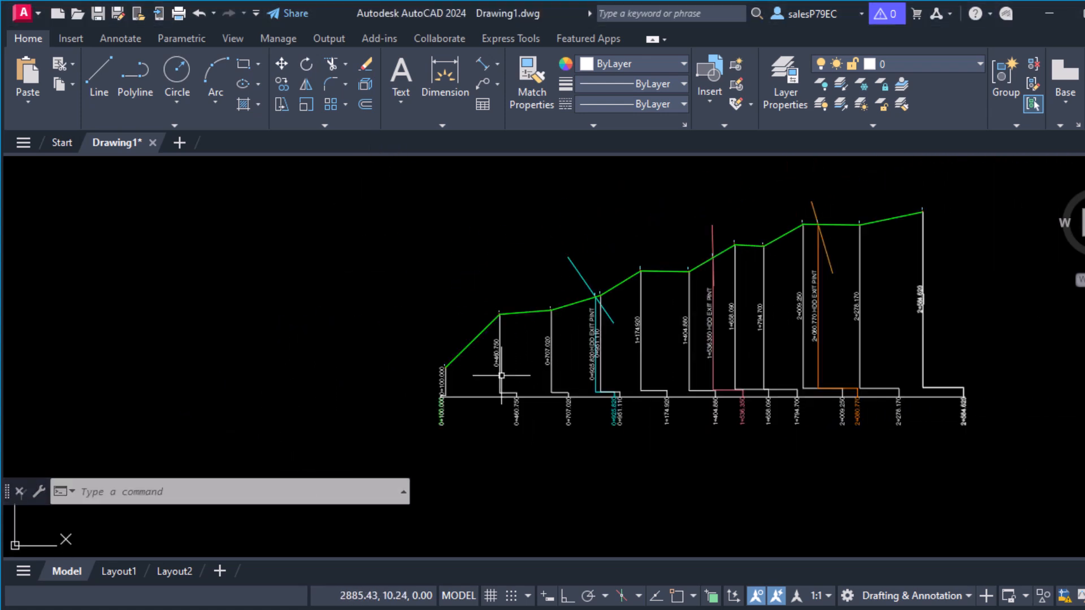
pyautogui.scroll(2, 494, 378)
pyautogui.moveTo(492, 378); pyautogui.dragTo(343, 394, button='middle')
pyautogui.moveTo(627, 421)
pyautogui.mouseDown(button='middle')
pyautogui.moveTo(511, 451)
pyautogui.moveTo(666, 478)
pyautogui.moveTo(698, 437)
pyautogui.mouseUp(button='middle')
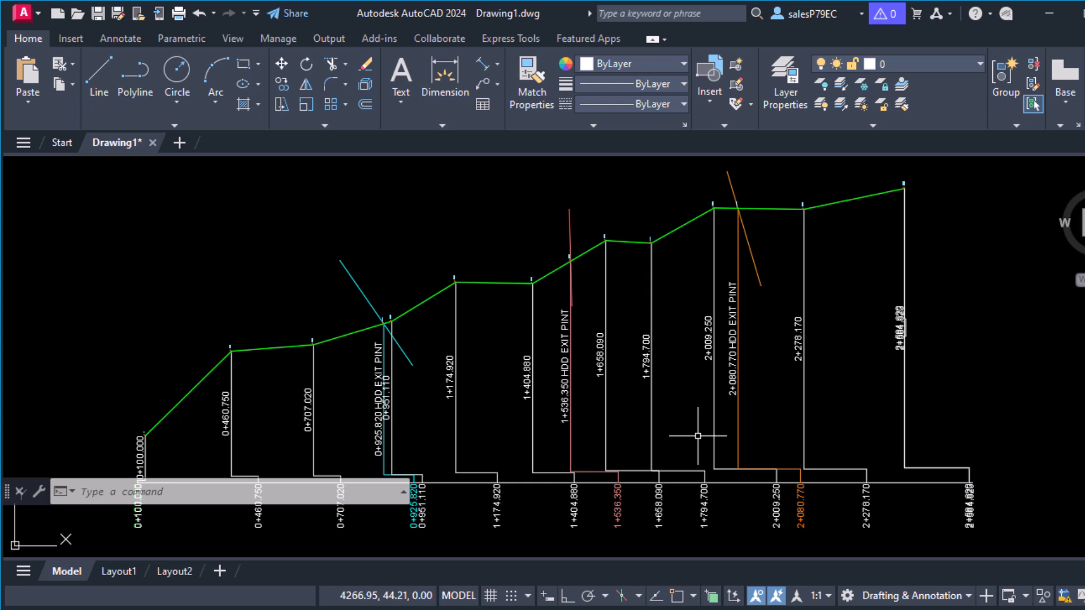
pyautogui.scroll(3, 422, 435)
pyautogui.scroll(1, 511, 448)
pyautogui.moveTo(504, 418); pyautogui.dragTo(504, 534, button='middle')
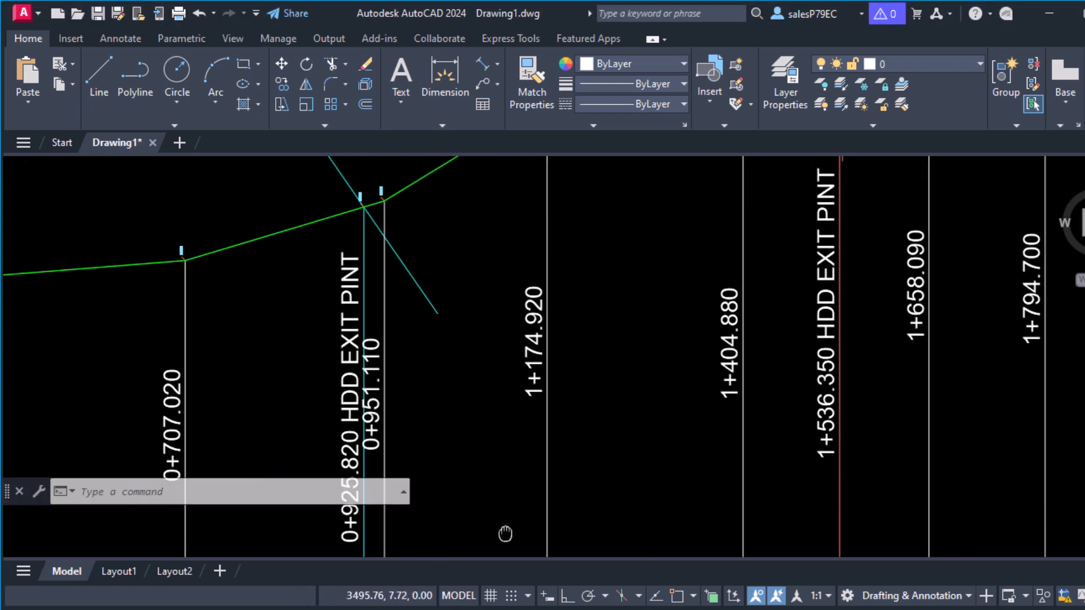
pyautogui.scroll(-5, 508, 509)
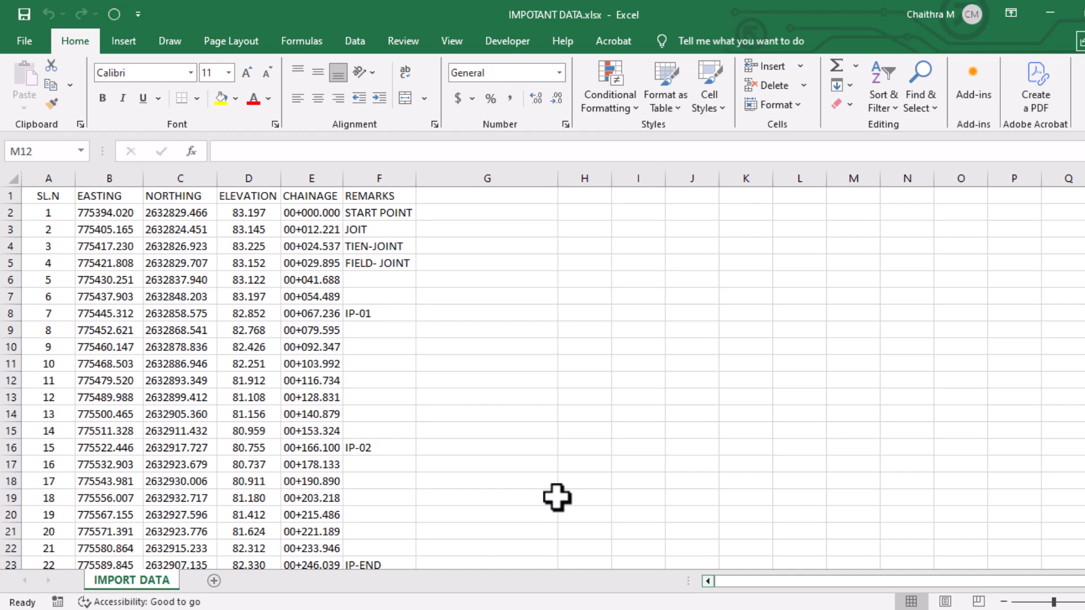
# Switch to Excel and review the EASTING, NORTHING, ELEVATION, CHAINAGE and REMARKS columns of IMPOTANT DATA.xlsx
pyautogui.click(93, 178)
pyautogui.click(171, 178)
pyautogui.click(264, 178)
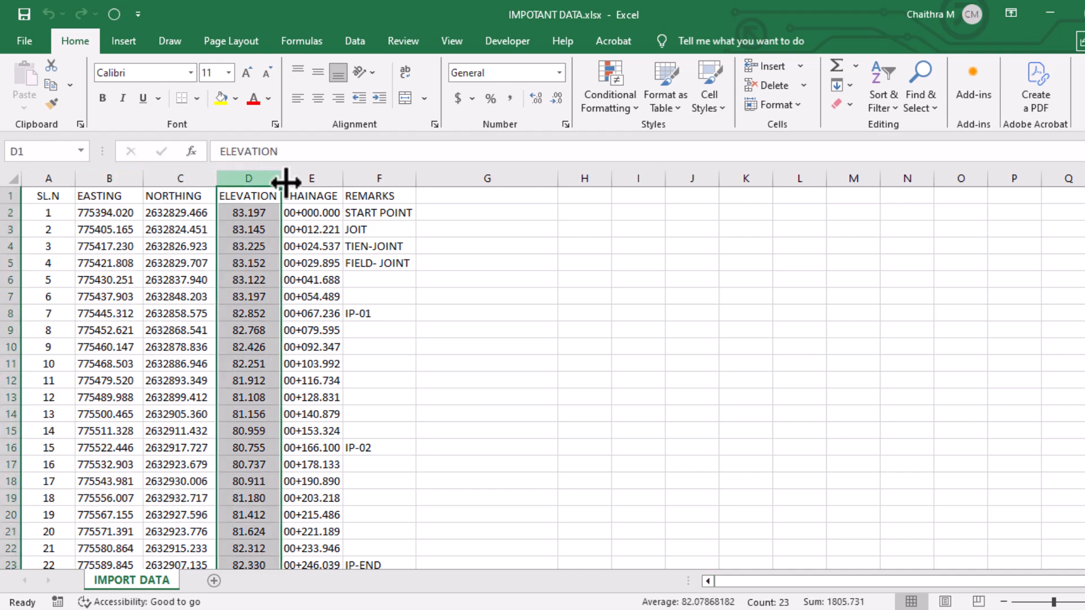
pyautogui.click(305, 180)
pyautogui.click(367, 179)
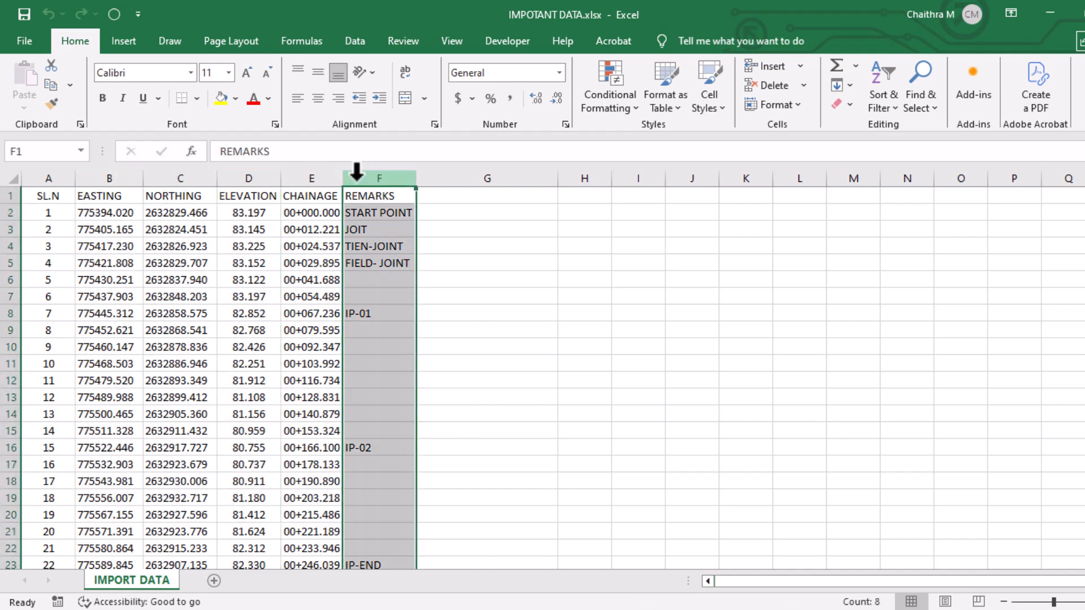
# Save a copy of the IMPORT DATA sheet as a CSV file
pyautogui.click(32, 41)
pyautogui.click(52, 266)
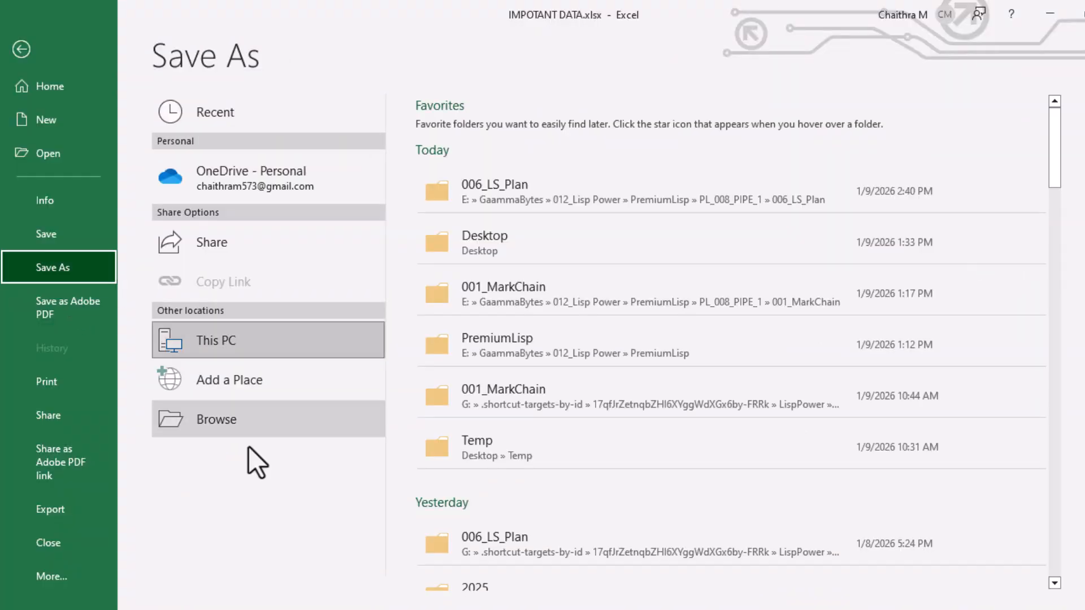
pyautogui.click(250, 427)
pyautogui.click(267, 266)
pyautogui.click(271, 324)
pyautogui.click(409, 323)
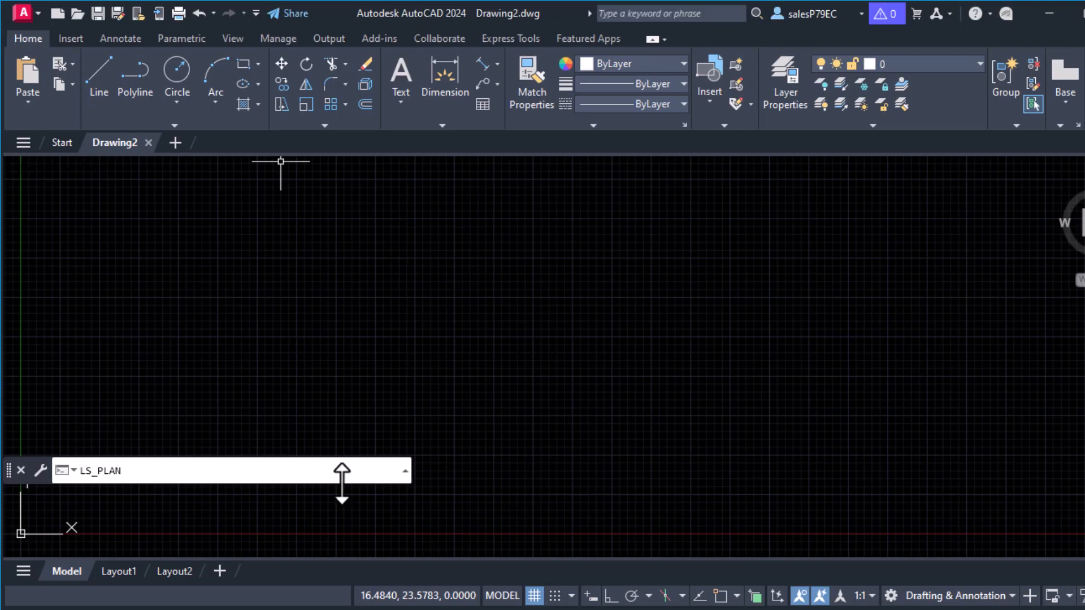
# Switch to AutoCAD and run LS_PLAN in Drawing2.dwg with text height 2.5 and datum 0
pyautogui.press('Return')
pyautogui.write('2.5')
pyautogui.press('Return')
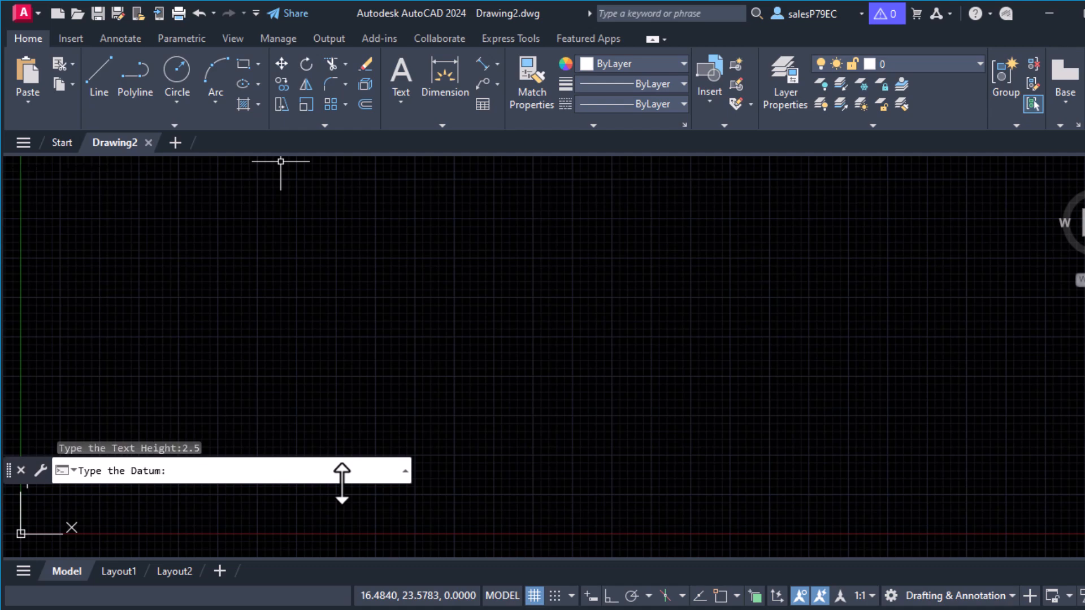
pyautogui.press('Return')
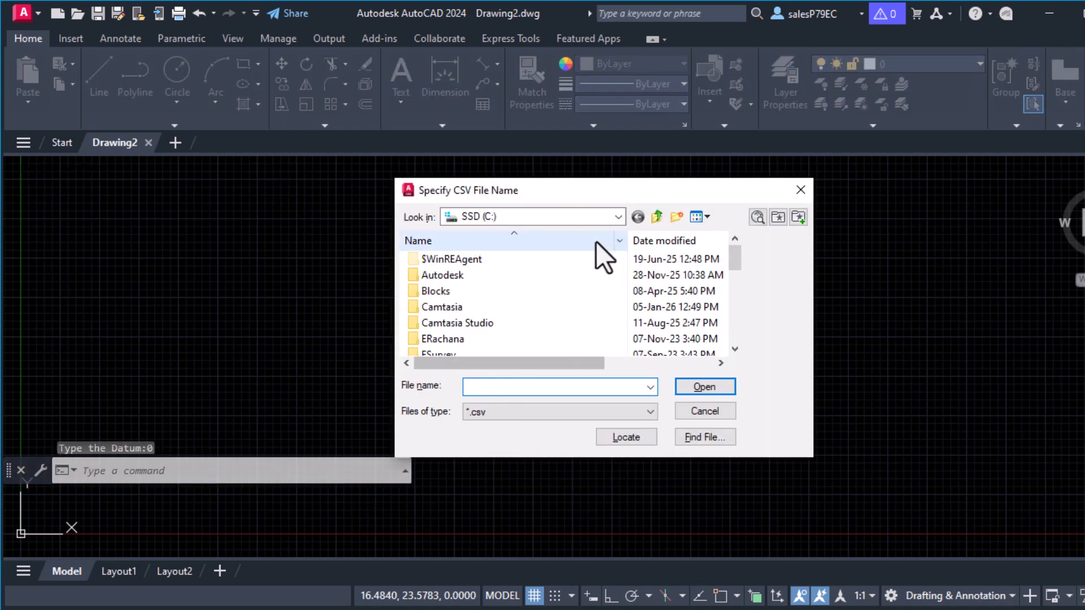
# Load the survey data CSV file from the Desktop to plot the plan and longitudinal section
pyautogui.click(618, 217)
pyautogui.click(477, 245)
pyautogui.scroll(-5, 484, 310)
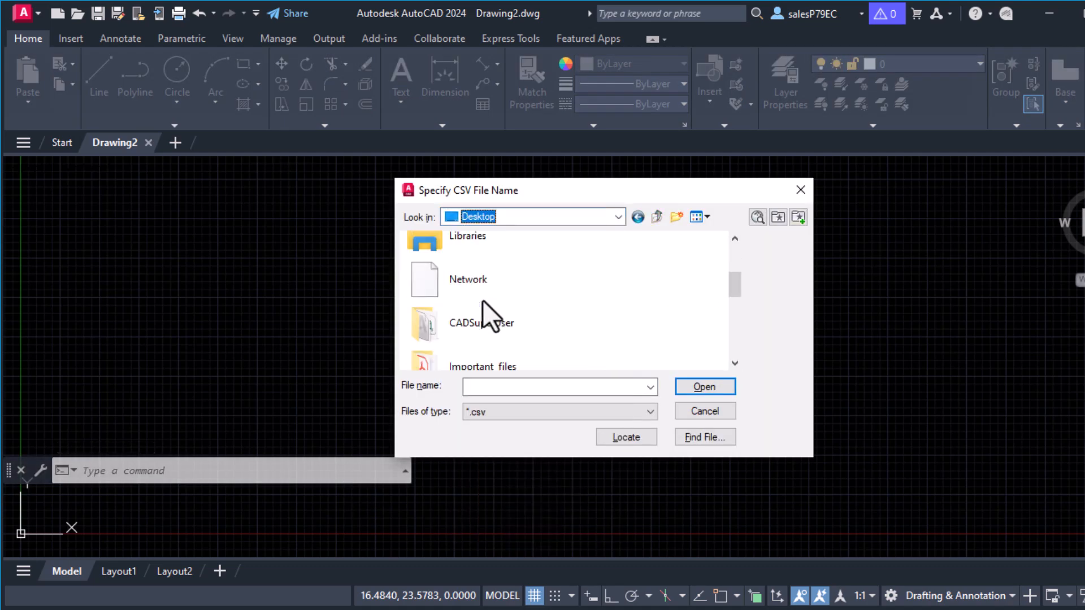
pyautogui.click(509, 353)
pyautogui.click(705, 387)
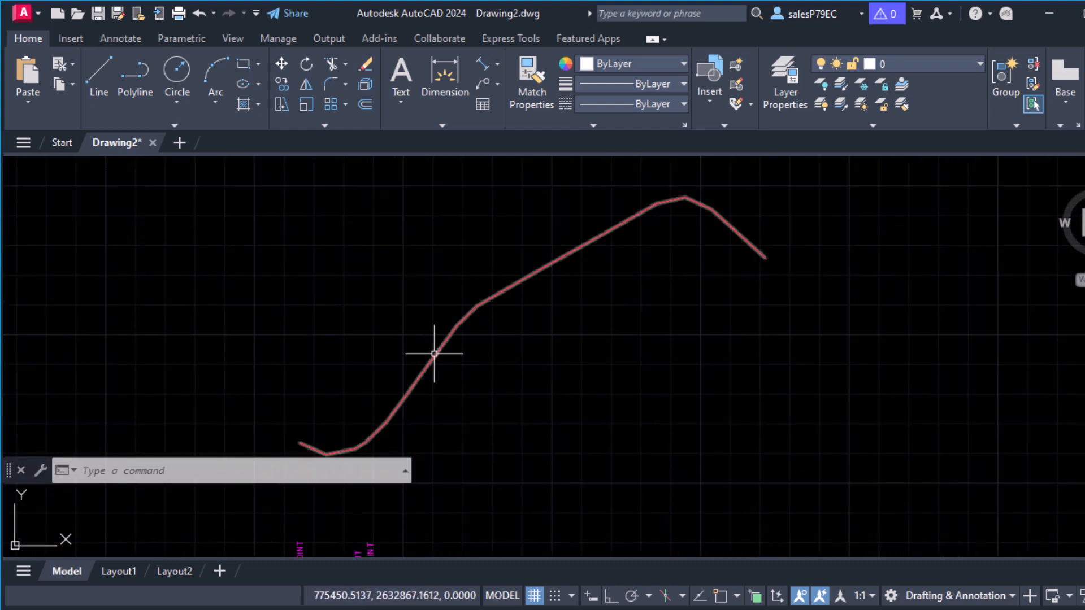
# Examine the plotted plan alignment and the longitudinal section with its remarks, vertical lines and elevation labels
pyautogui.click(435, 354)
pyautogui.moveTo(474, 366)
pyautogui.mouseDown(button='middle')
pyautogui.moveTo(520, 382)
pyautogui.moveTo(469, 385)
pyautogui.moveTo(529, 299)
pyautogui.mouseUp(button='middle')
pyautogui.moveTo(533, 400); pyautogui.dragTo(567, 208, button='middle')
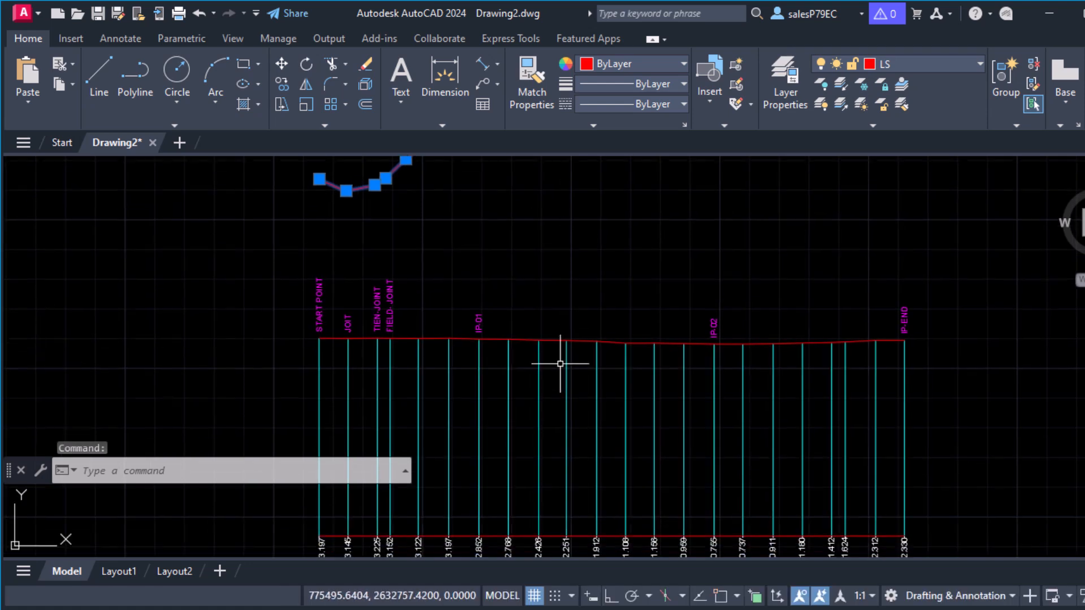
pyautogui.moveTo(562, 363); pyautogui.dragTo(547, 232, button='middle')
pyautogui.scroll(2, 490, 425)
pyautogui.moveTo(488, 423)
pyautogui.mouseDown(button='middle')
pyautogui.moveTo(479, 398)
pyautogui.moveTo(367, 392)
pyautogui.moveTo(389, 537)
pyautogui.mouseUp(button='middle')
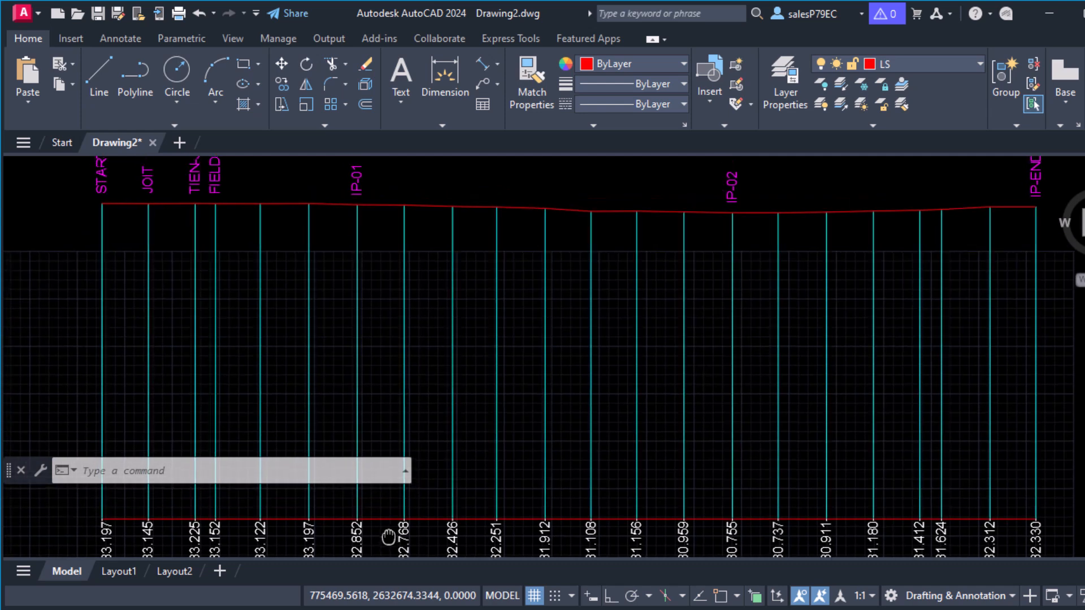
pyautogui.moveTo(358, 361)
pyautogui.mouseDown(button='middle')
pyautogui.moveTo(361, 463)
pyautogui.moveTo(424, 382)
pyautogui.mouseUp(button='middle')
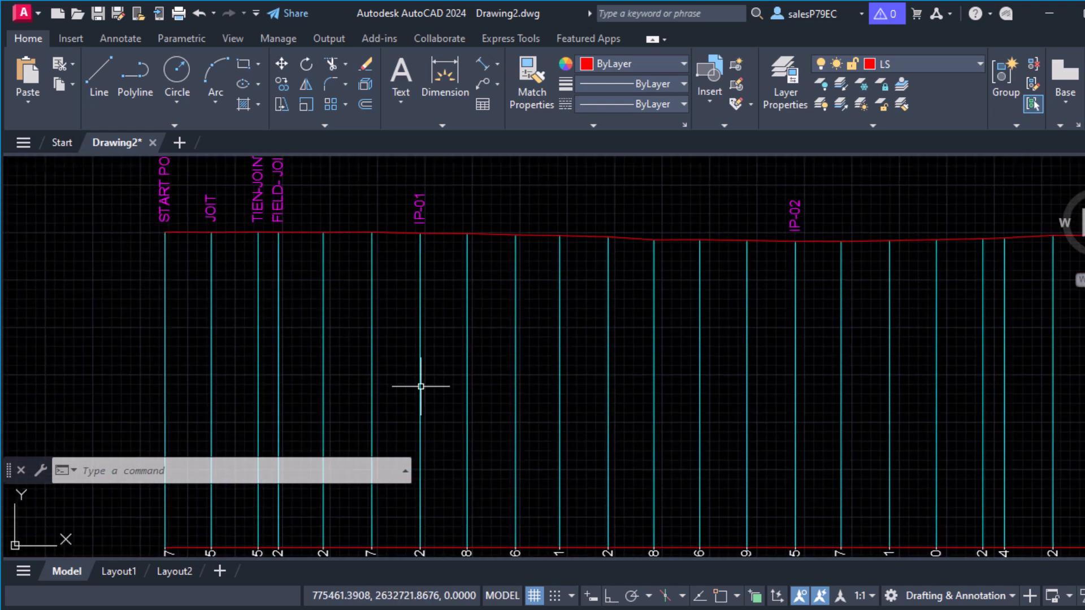
pyautogui.scroll(-4, 424, 383)
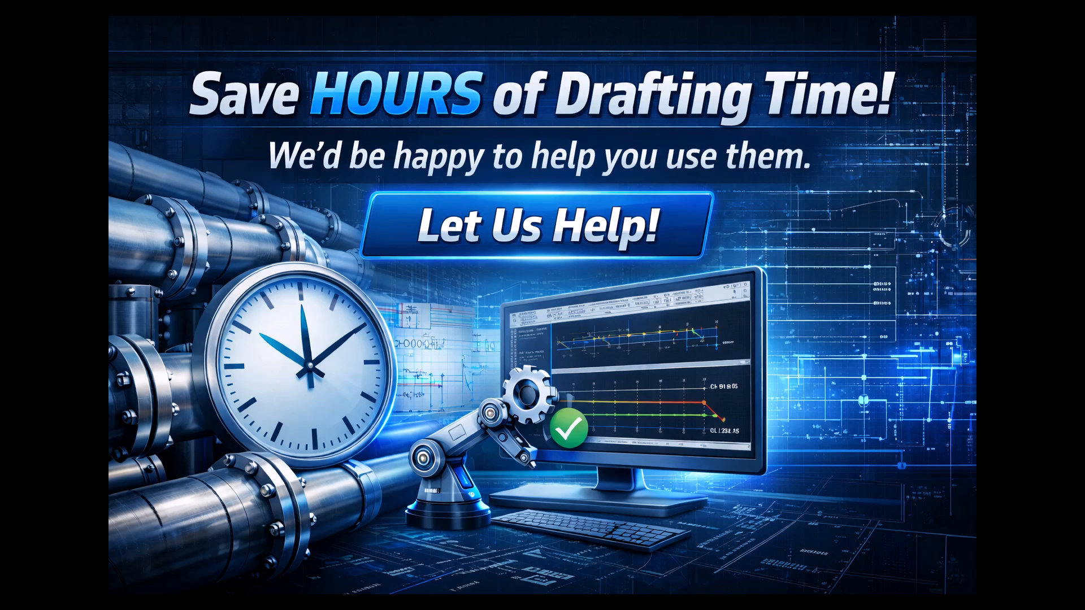